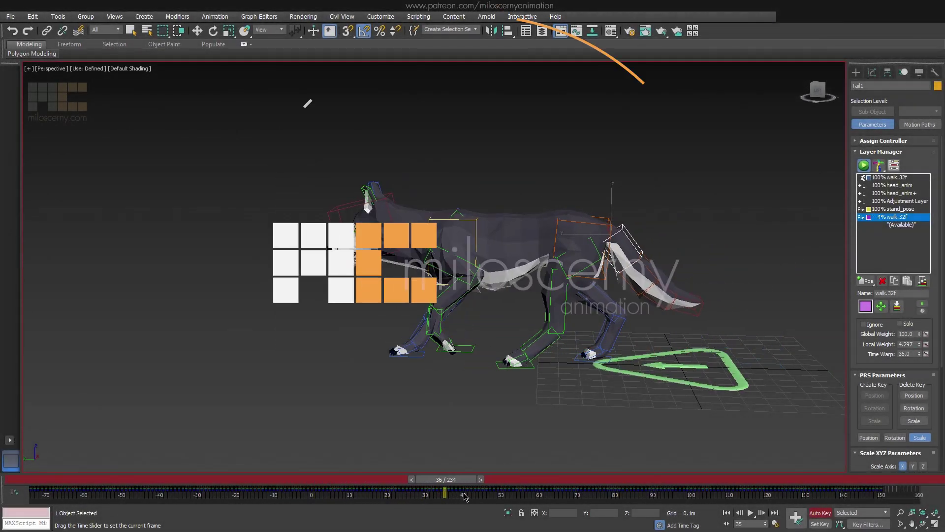
# Step: Play back the existing walk animation to review it from the start
pyautogui.moveTo(463, 496); pyautogui.dragTo(175, 496)
pyautogui.press('w')
pyautogui.click(751, 512)
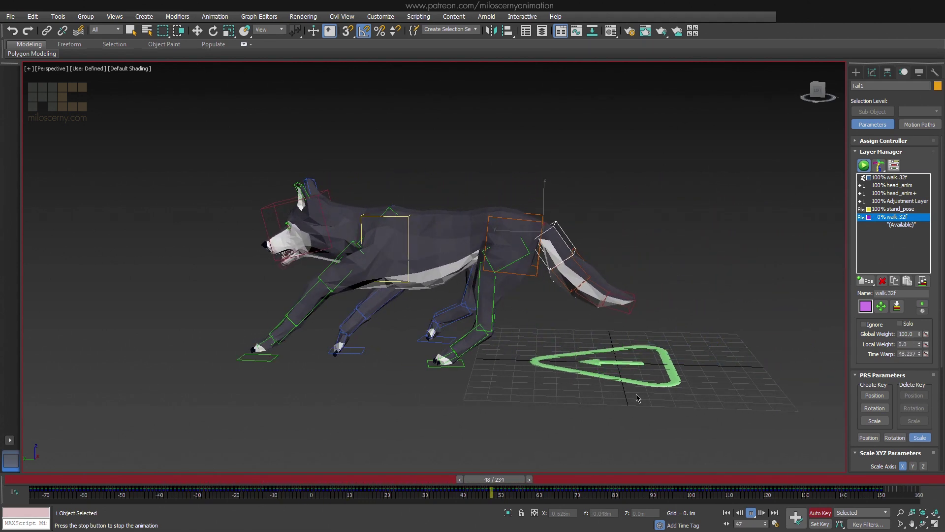
pyautogui.moveTo(698, 479); pyautogui.dragTo(305, 479)
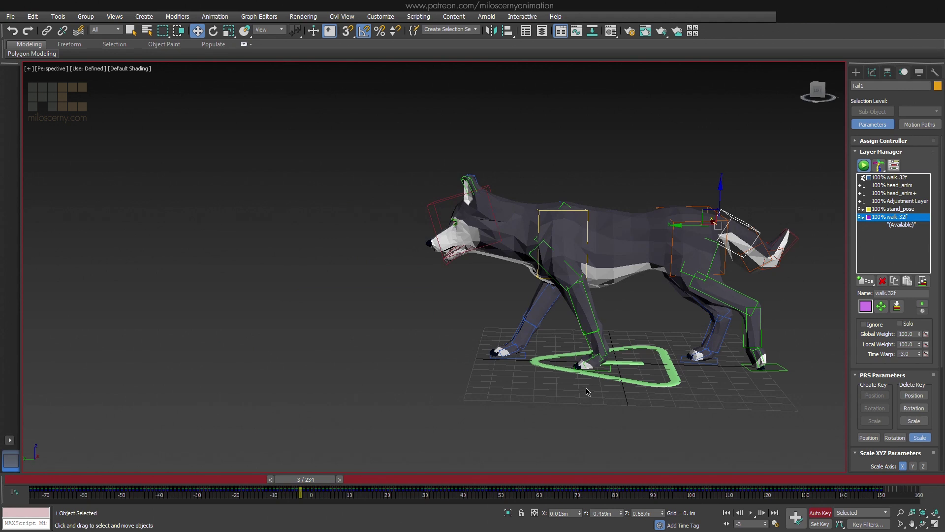
pyautogui.moveTo(586, 391); pyautogui.dragTo(575, 384, button='middle')
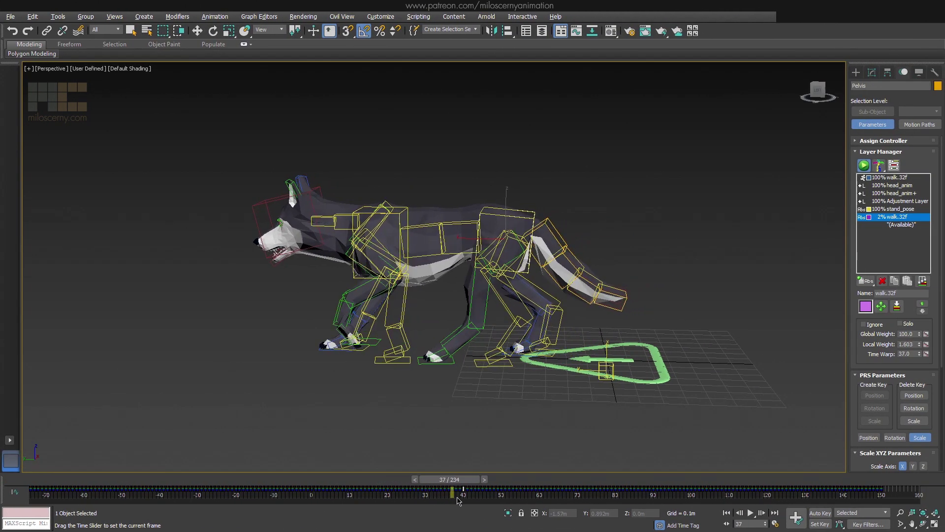
# Step: At frame 40 with Auto Key on, move LFLegPlatform forward and zero its Z height
pyautogui.moveTo(458, 500); pyautogui.dragTo(465, 501)
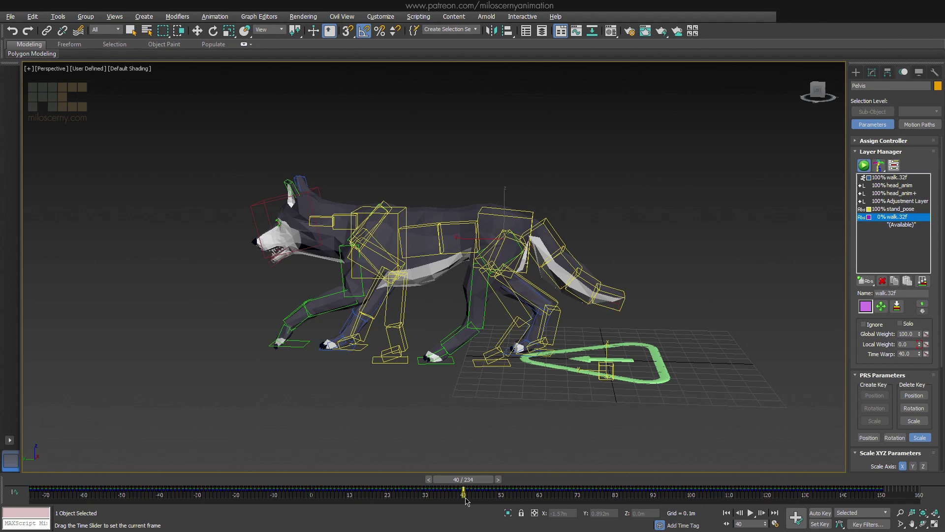
pyautogui.moveTo(452, 382); pyautogui.dragTo(490, 379, button='middle')
pyautogui.scroll(3, 401, 362)
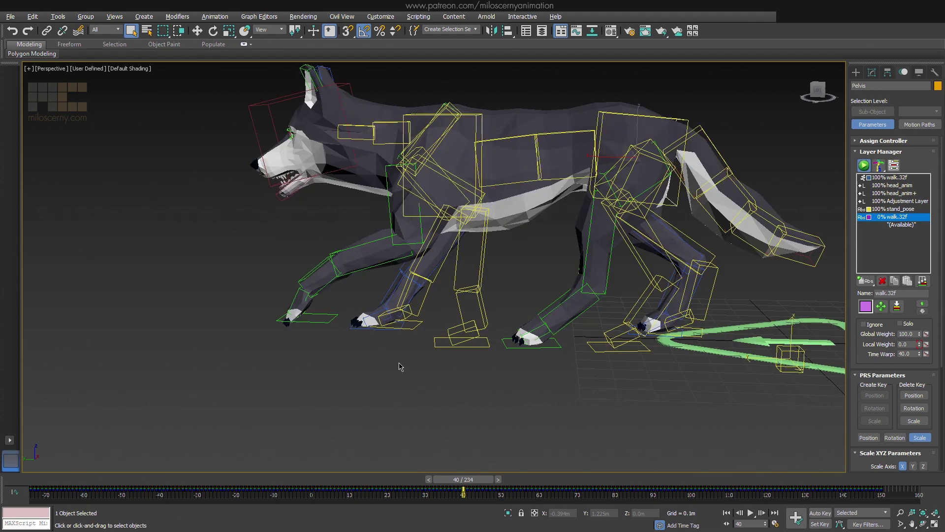
pyautogui.scroll(3, 364, 360)
pyautogui.click(303, 304)
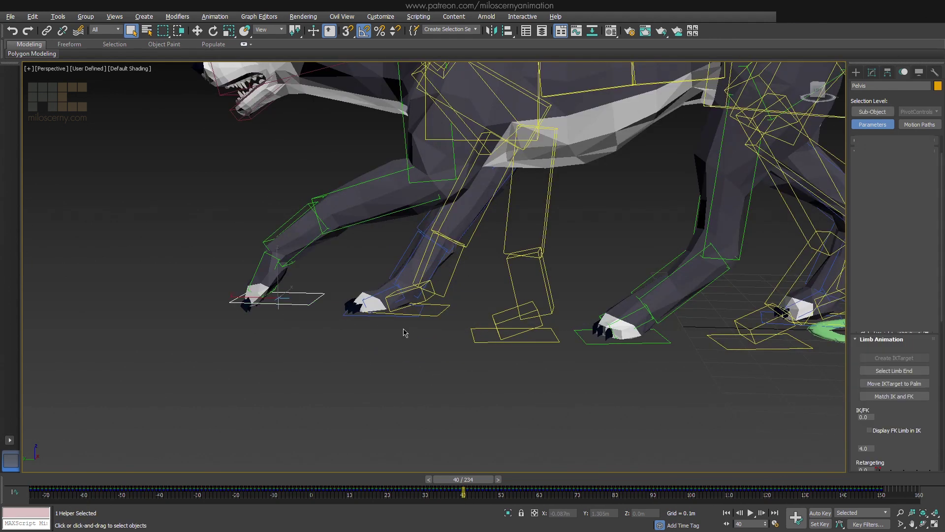
pyautogui.click(821, 513)
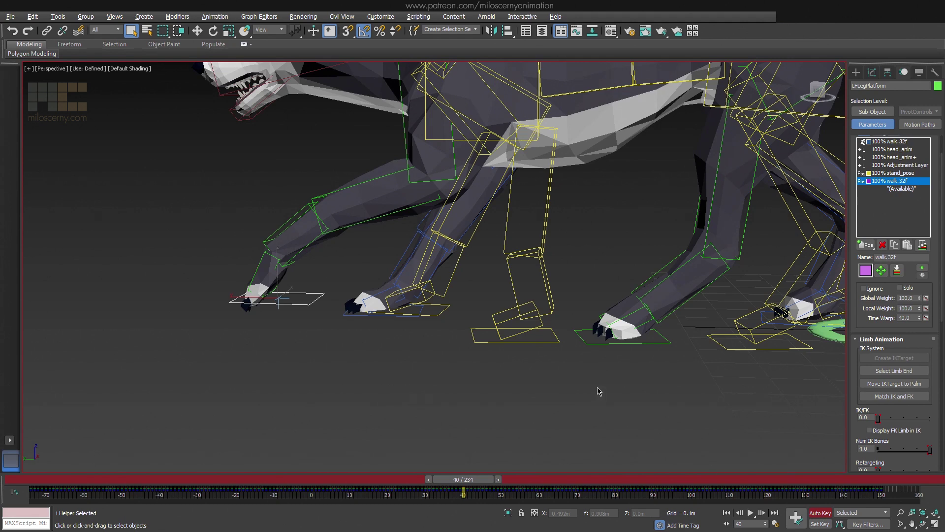
pyautogui.scroll(1, 598, 391)
pyautogui.click(595, 369)
pyautogui.scroll(3, 595, 372)
pyautogui.scroll(1, 519, 405)
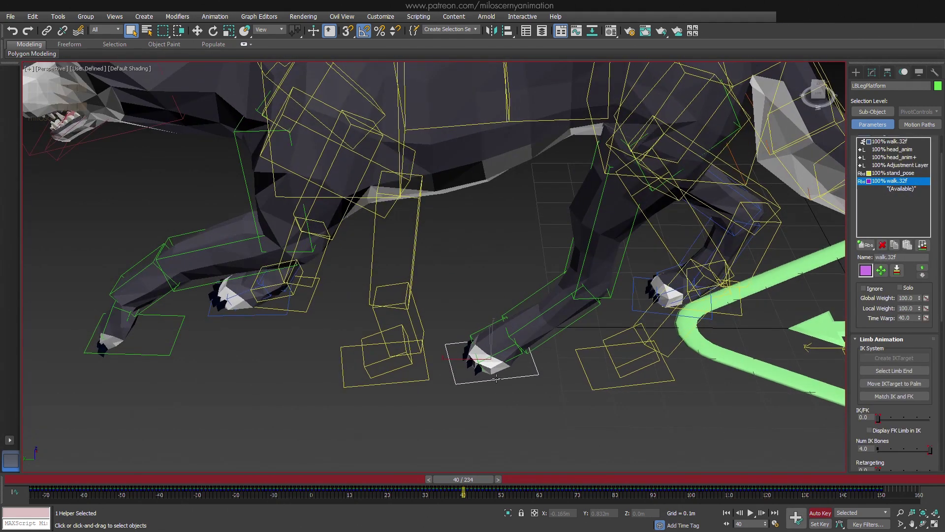
pyautogui.press('w')
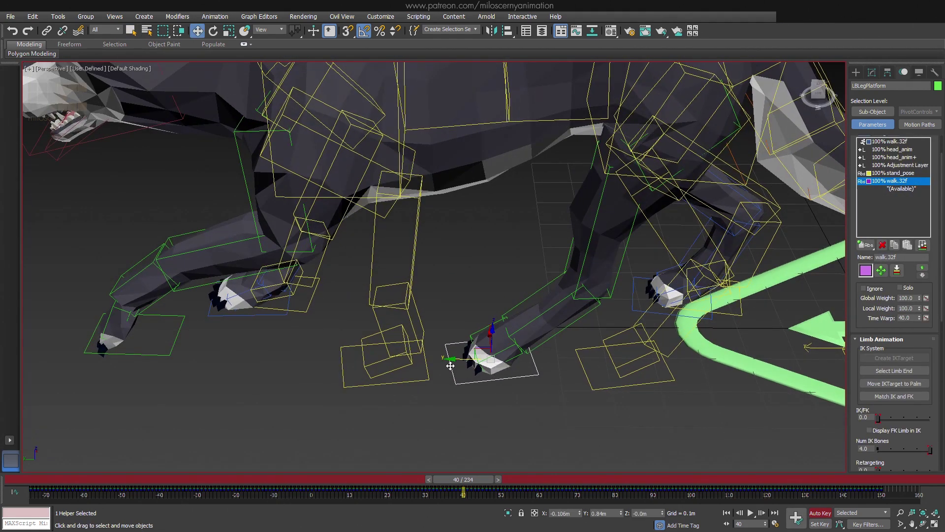
pyautogui.moveTo(449, 364)
pyautogui.keyDown('alt'); pyautogui.mouseDown(button='middle')
pyautogui.moveTo(252, 359)
pyautogui.moveTo(215, 321)
pyautogui.mouseUp(button='middle'); pyautogui.keyUp('alt')
pyautogui.click(224, 345)
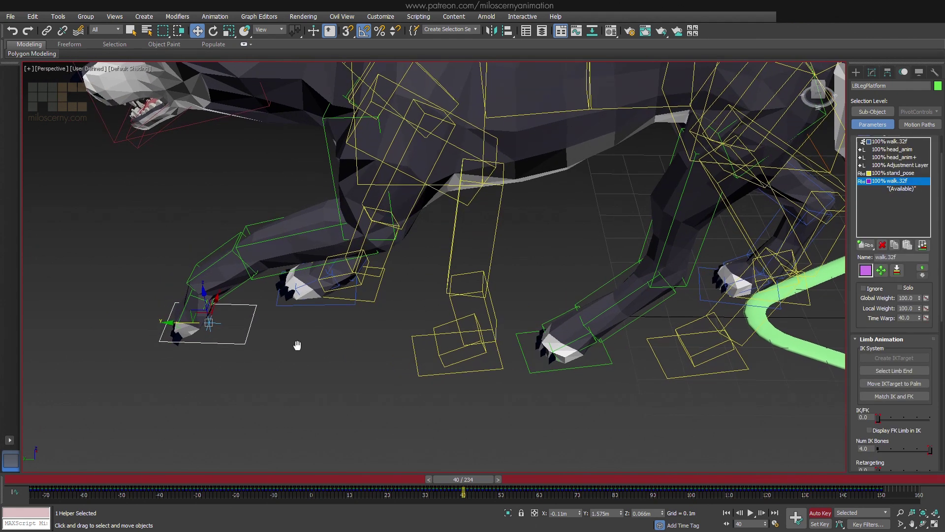
pyautogui.moveTo(220, 316); pyautogui.dragTo(462, 316)
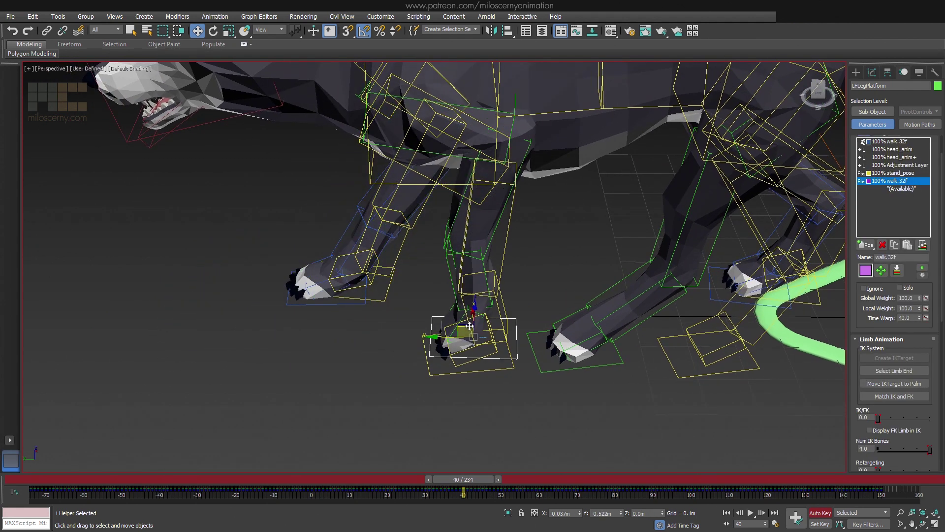
pyautogui.rightClick(660, 515)
# Step: Rotate LFLegPlatform so the front-left paw sits flat, then scrub to check the leg
pyautogui.keyDown('alt'); pyautogui.moveTo(516, 371); pyautogui.dragTo(527, 373, button='middle'); pyautogui.keyUp('alt')
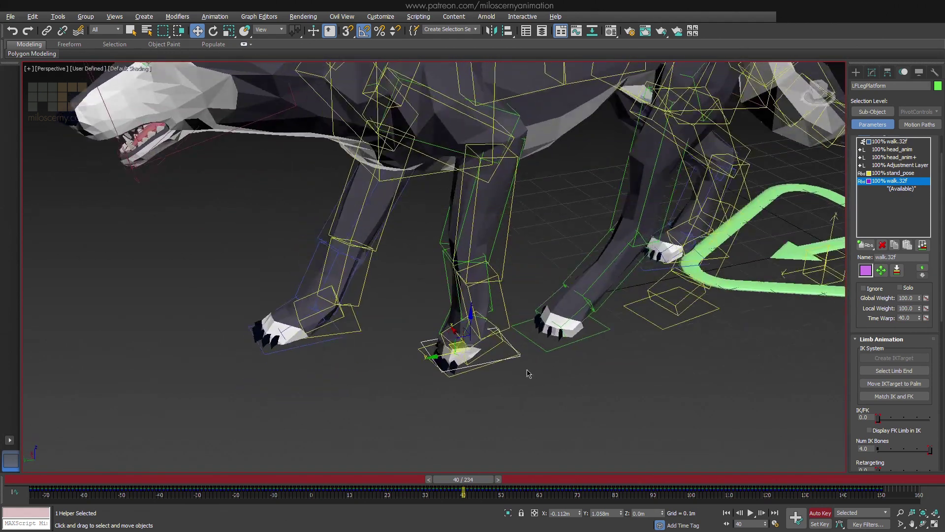
pyautogui.scroll(1, 527, 372)
pyautogui.scroll(1, 528, 373)
pyautogui.scroll(1, 532, 368)
pyautogui.scroll(1, 535, 364)
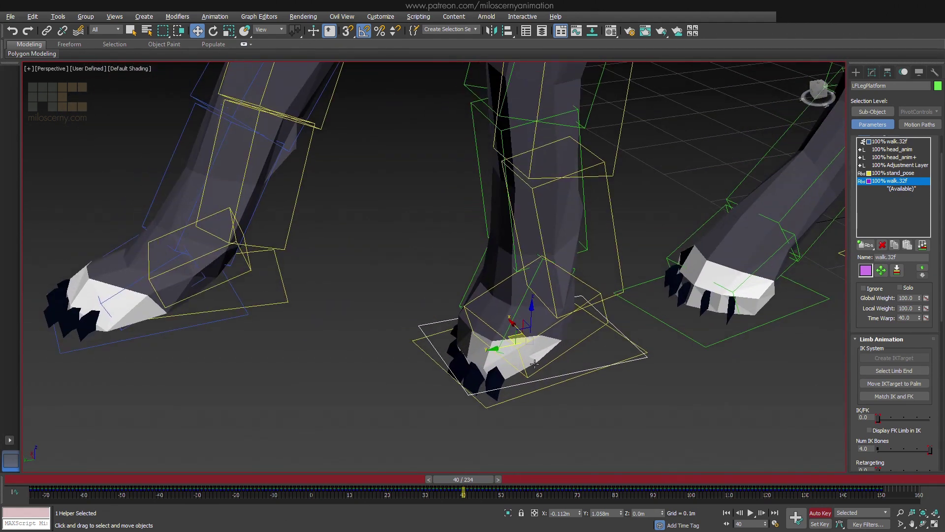
pyautogui.keyDown('alt'); pyautogui.moveTo(534, 364); pyautogui.dragTo(537, 361, button='middle'); pyautogui.keyUp('alt')
pyautogui.press('e')
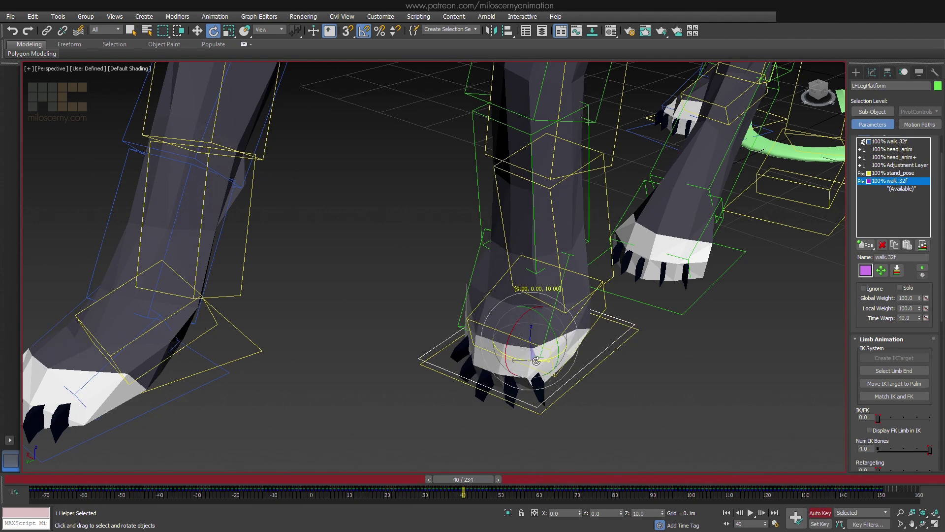
pyautogui.keyDown('alt'); pyautogui.moveTo(606, 377); pyautogui.dragTo(521, 343, button='middle'); pyautogui.keyUp('alt')
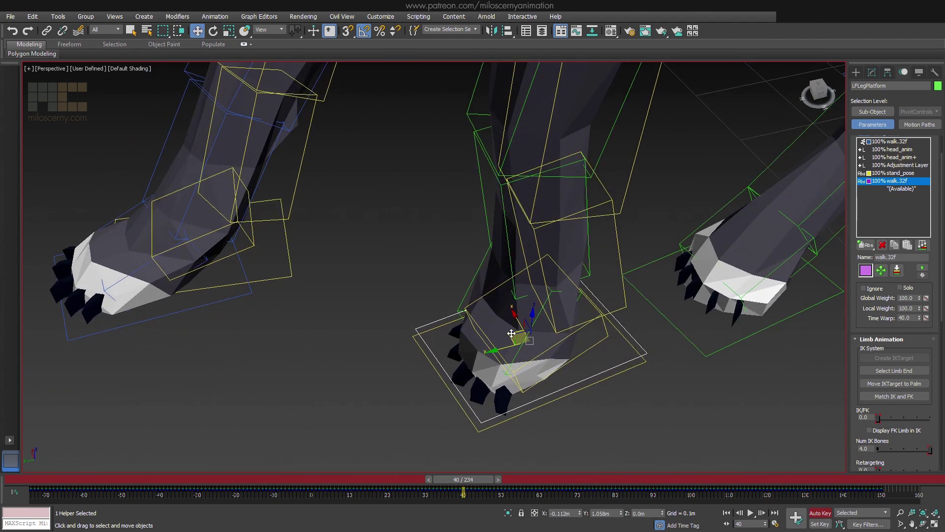
pyautogui.moveTo(511, 333); pyautogui.dragTo(509, 341)
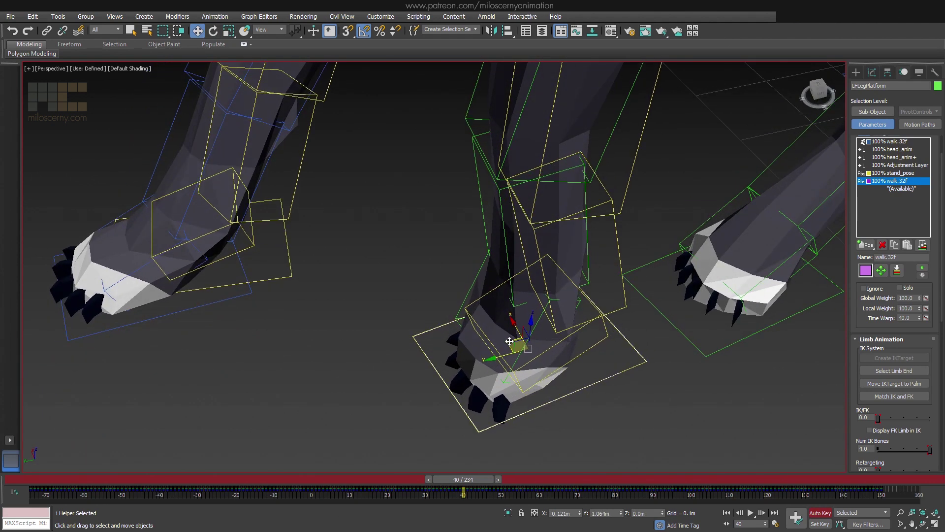
pyautogui.scroll(-3, 616, 387)
pyautogui.keyDown('alt'); pyautogui.moveTo(616, 386); pyautogui.dragTo(604, 362, button='middle'); pyautogui.keyUp('alt')
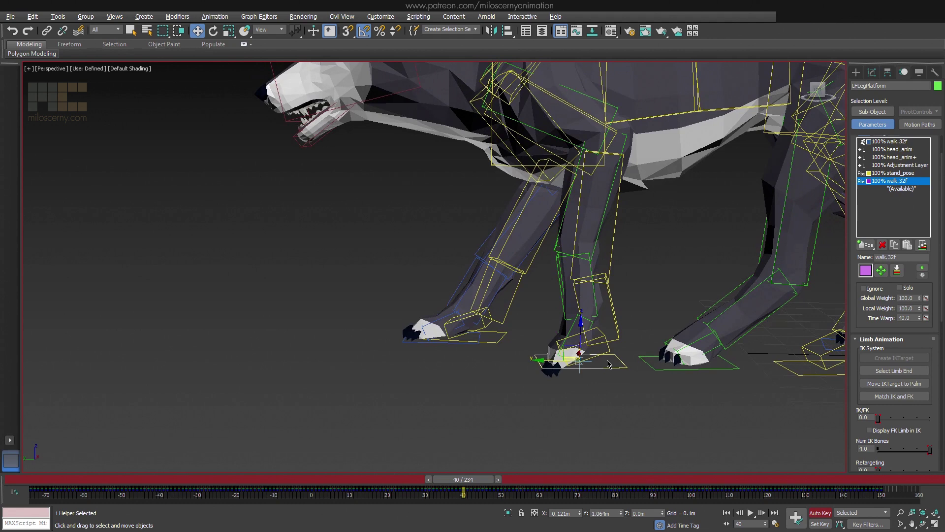
pyautogui.moveTo(618, 366); pyautogui.dragTo(568, 379, button='middle')
pyautogui.moveTo(474, 484)
pyautogui.mouseDown()
pyautogui.moveTo(372, 478)
pyautogui.moveTo(475, 483)
pyautogui.mouseUp()
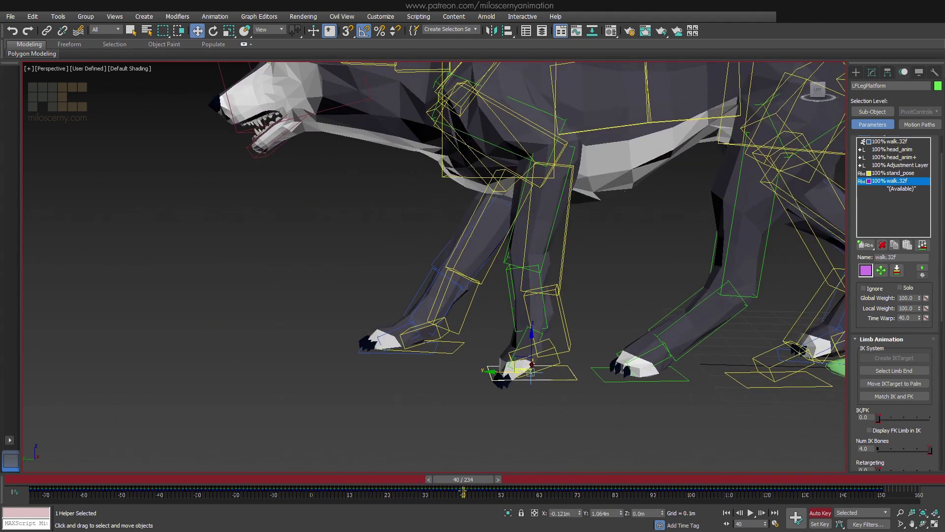
# Step: Open the Curve Editor showing only LFLegPlatform's Y Position curve
pyautogui.click(258, 16)
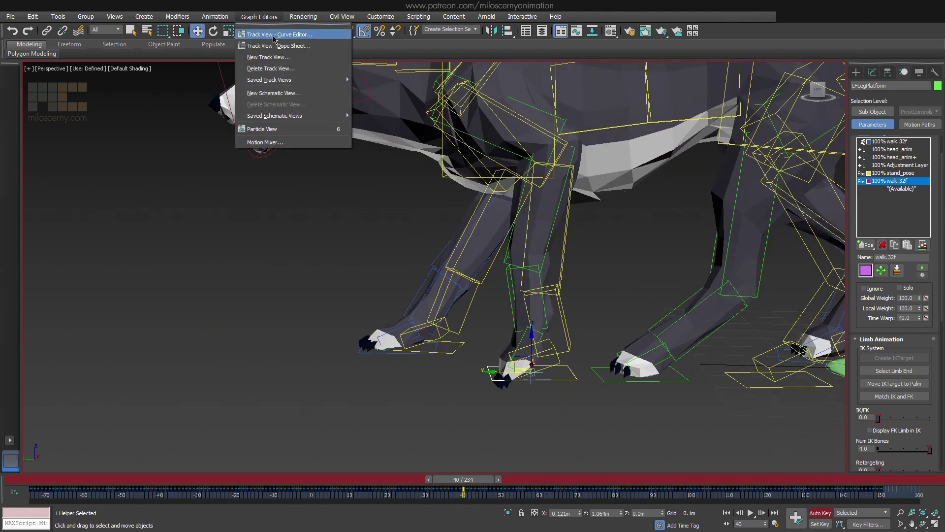
pyautogui.click(269, 33)
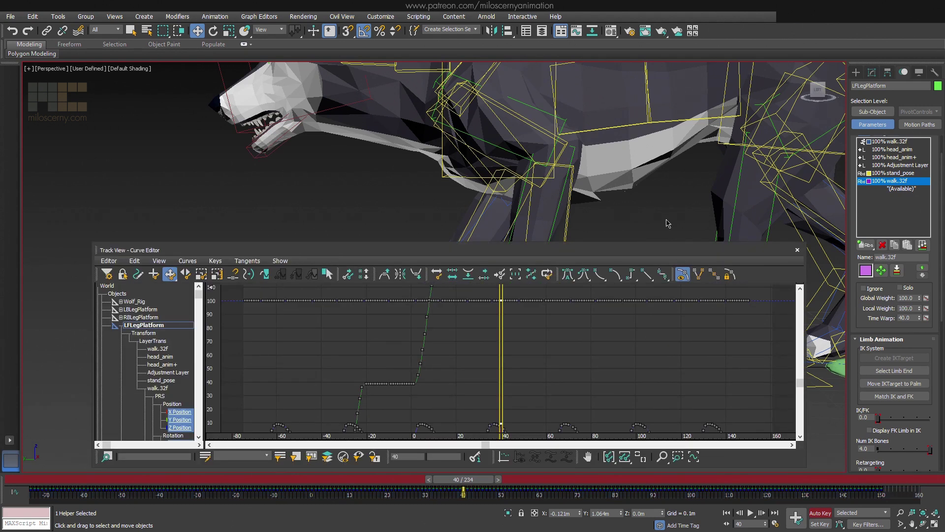
pyautogui.moveTo(653, 329); pyautogui.dragTo(602, 65, button='middle')
pyautogui.scroll(-2, 544, 321)
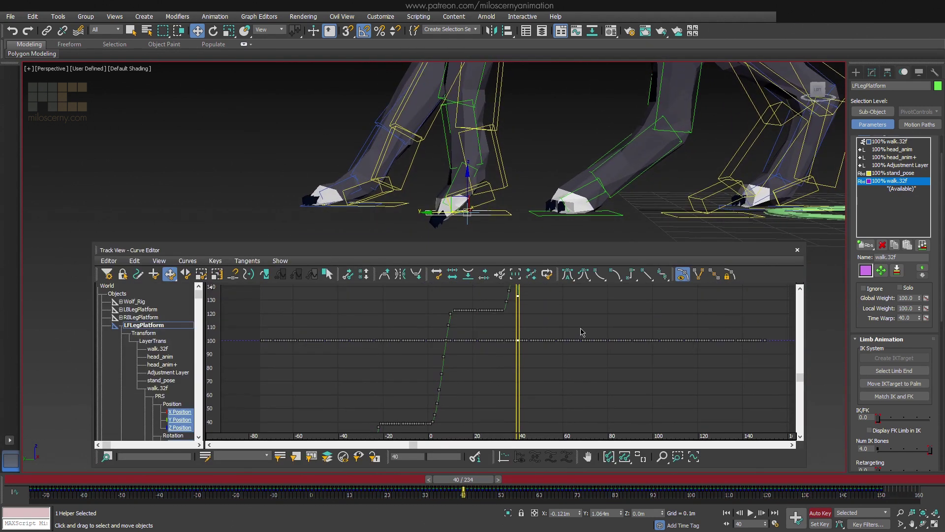
pyautogui.scroll(-3, 581, 332)
pyautogui.click(180, 419)
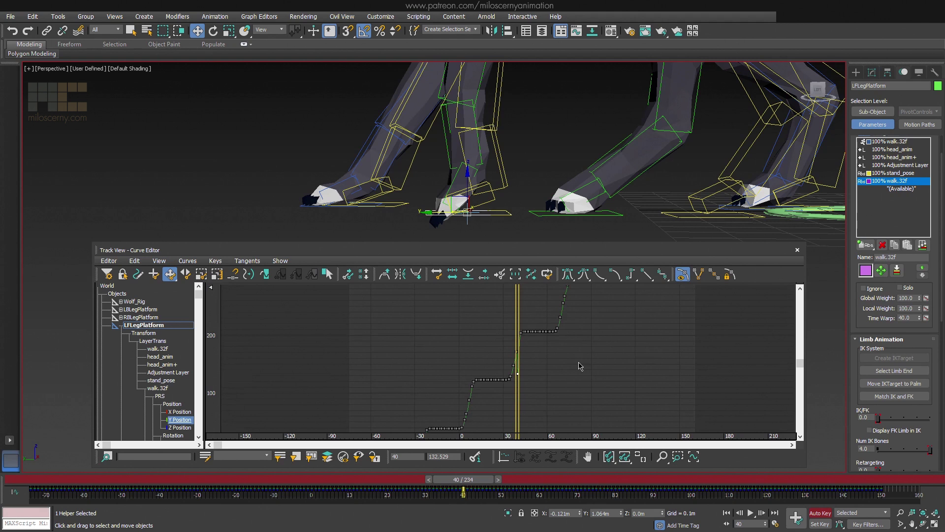
pyautogui.scroll(2, 616, 371)
pyautogui.scroll(2, 661, 363)
pyautogui.scroll(2, 661, 364)
pyautogui.scroll(2, 584, 302)
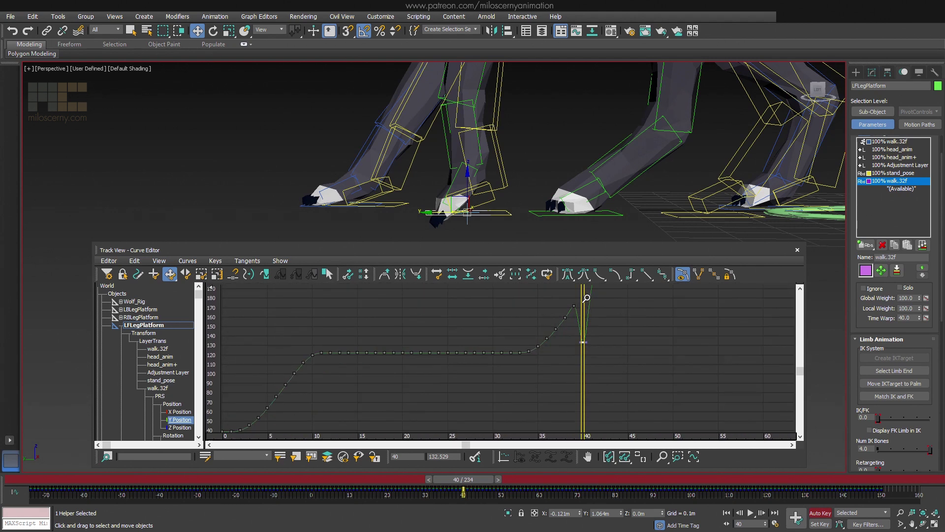
pyautogui.scroll(1, 601, 360)
pyautogui.click(599, 340)
pyautogui.moveTo(562, 364); pyautogui.dragTo(628, 374, button='middle')
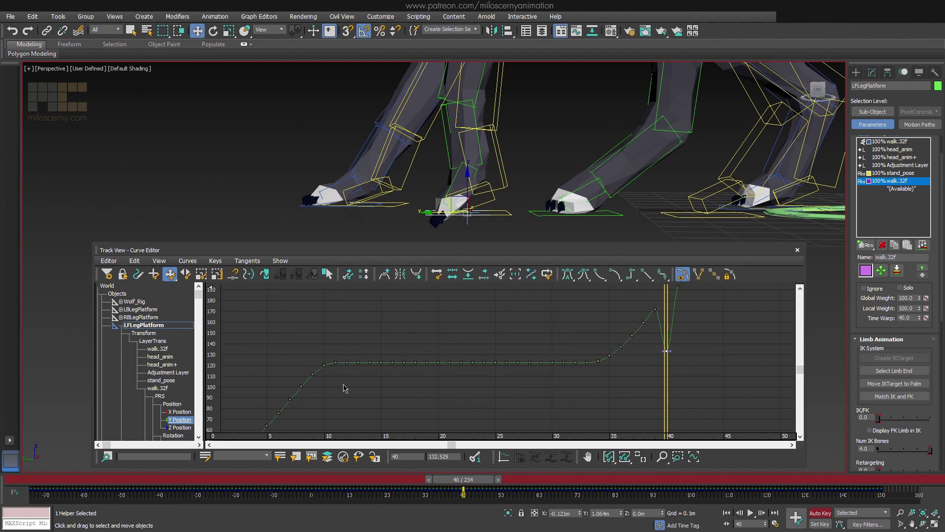
# Step: Make the frame-12 Y Position key hold flat until frame 40, then scrub the early frames
pyautogui.click(436, 377)
pyautogui.moveTo(481, 354); pyautogui.dragTo(468, 339, button='middle')
pyautogui.click(781, 338)
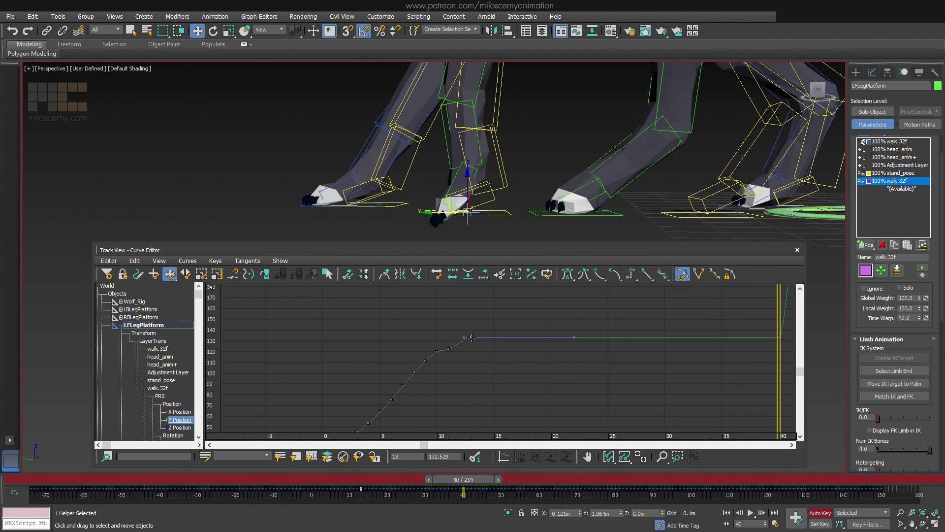
pyautogui.moveTo(474, 352); pyautogui.dragTo(530, 335, button='middle')
pyautogui.click(447, 349)
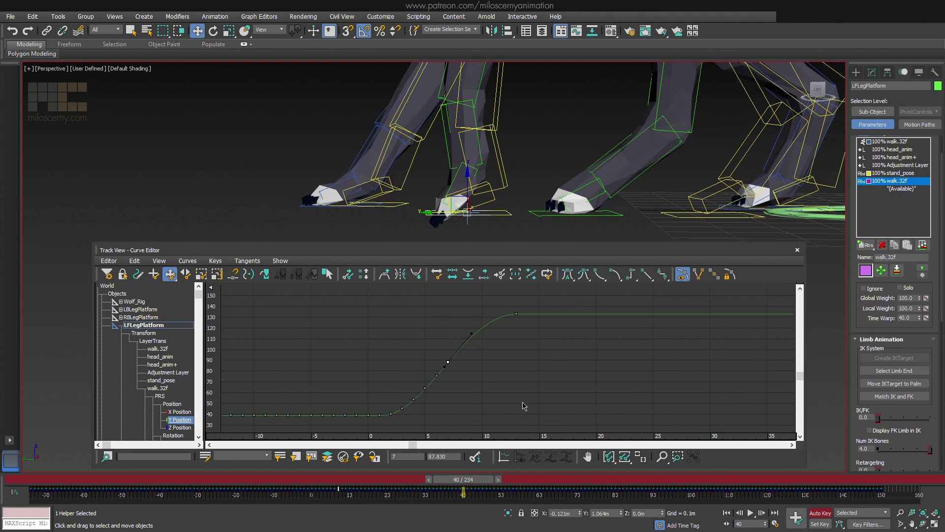
pyautogui.moveTo(466, 485); pyautogui.dragTo(376, 482)
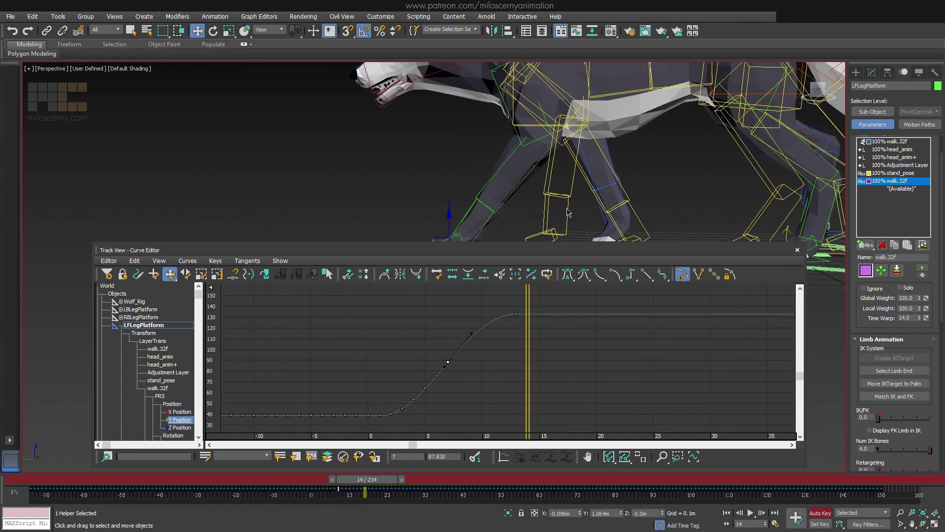
pyautogui.click(492, 314)
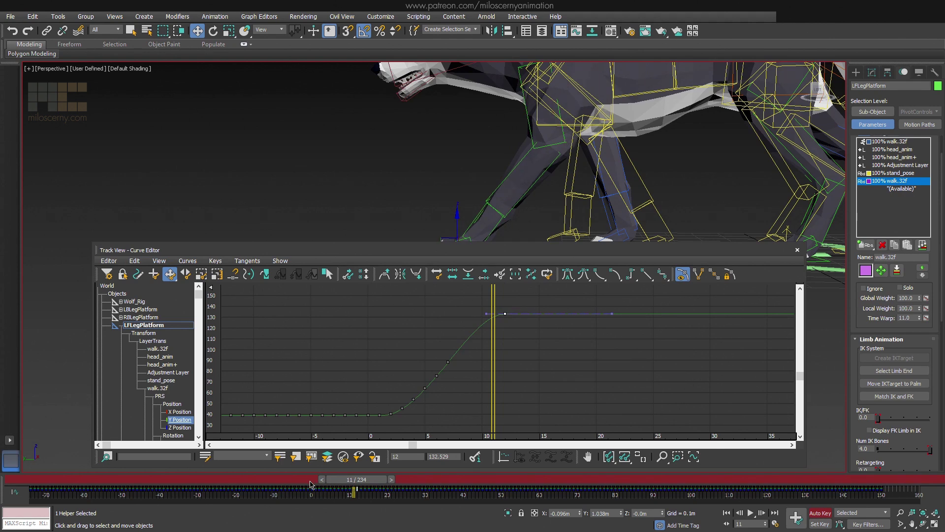
pyautogui.moveTo(353, 485); pyautogui.dragTo(361, 486)
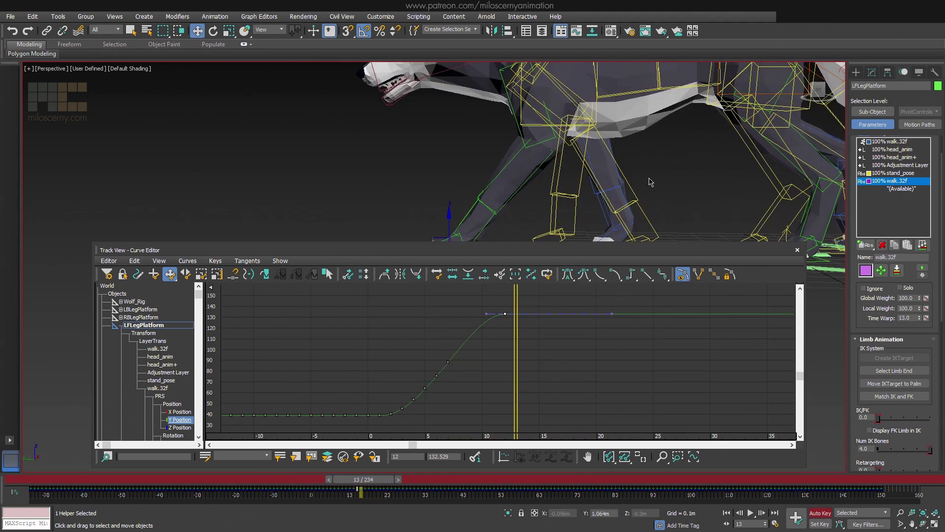
pyautogui.scroll(-2, 569, 332)
pyautogui.scroll(-2, 667, 361)
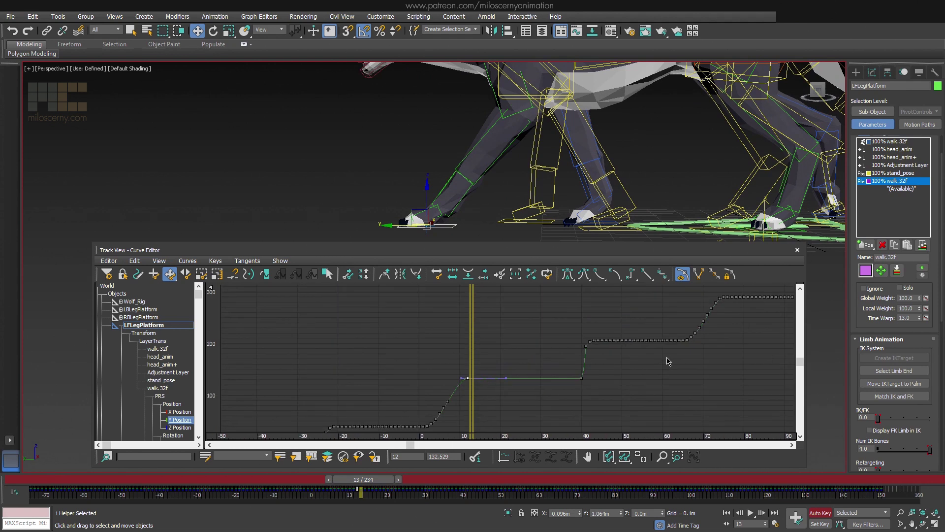
# Step: On the walk.32f layer, delete LFLegPlatform's keys after frame 40
pyautogui.click(463, 497)
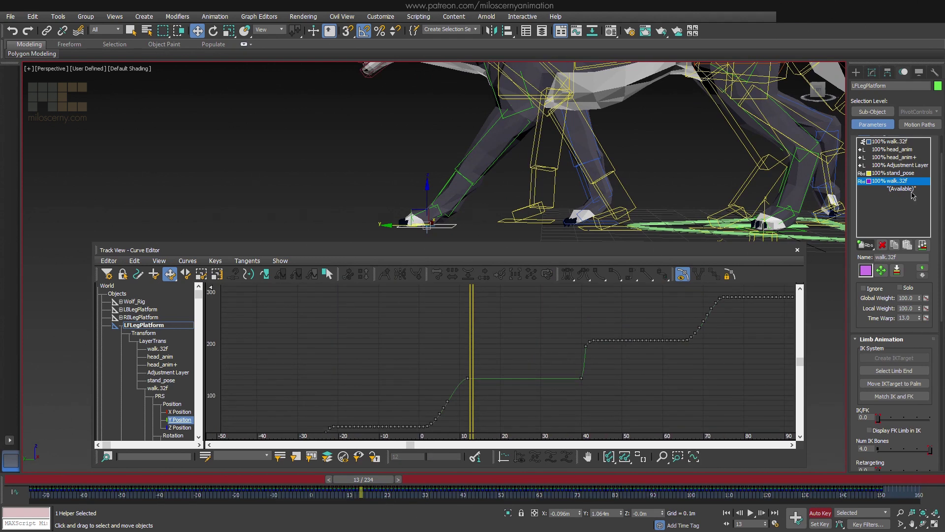
pyautogui.click(899, 175)
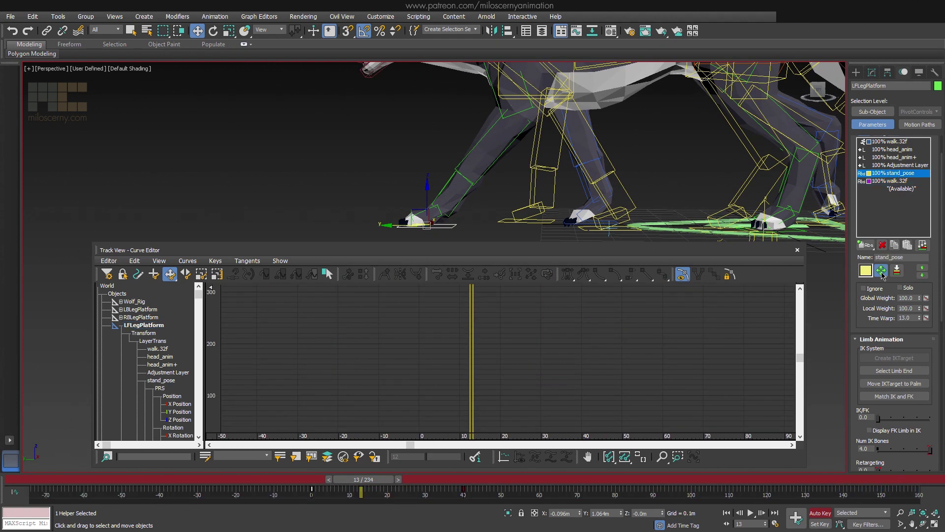
pyautogui.click(901, 181)
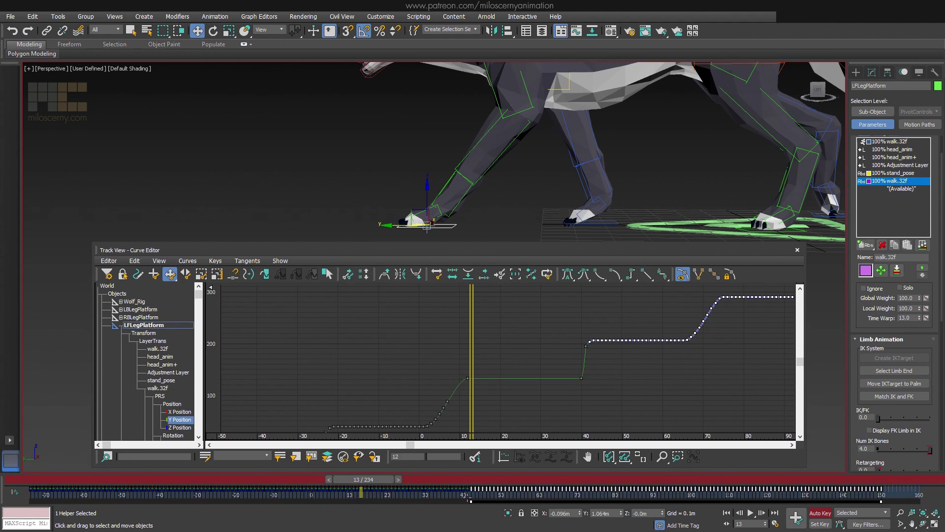
pyautogui.press('Delete')
pyautogui.press(',')
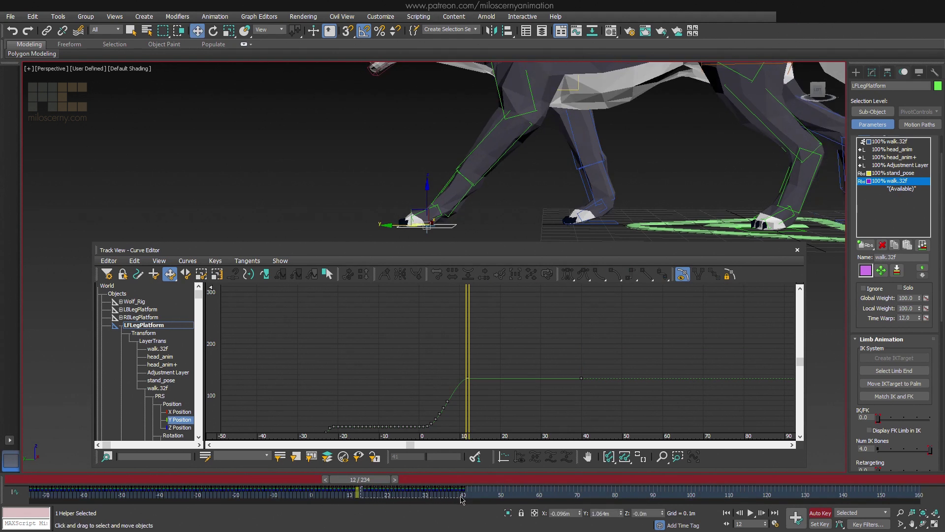
pyautogui.moveTo(389, 491); pyautogui.dragTo(467, 491)
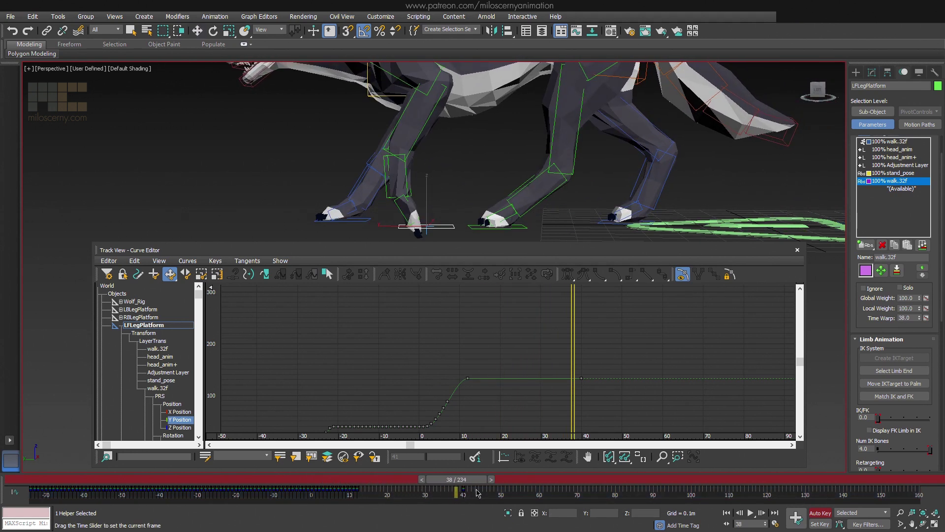
pyautogui.moveTo(467, 491); pyautogui.dragTo(482, 493)
# Step: Select the left front leg hierarchy and review its motion from frame 14 to 36
pyautogui.press('w')
pyautogui.moveTo(500, 126)
pyautogui.mouseDown(button='middle')
pyautogui.moveTo(500, 209)
pyautogui.moveTo(515, 244)
pyautogui.moveTo(386, 183)
pyautogui.mouseUp(button='middle')
pyautogui.doubleClick(502, 181)
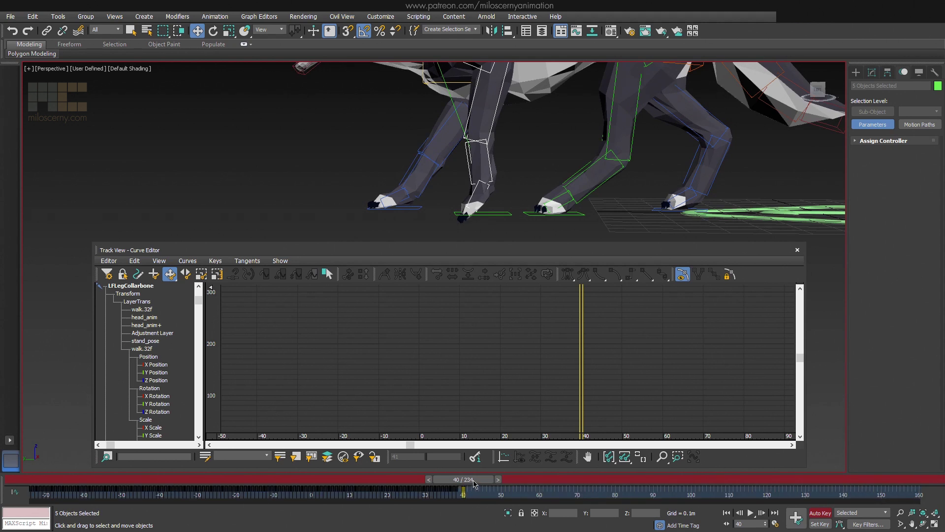
pyautogui.moveTo(473, 483); pyautogui.dragTo(378, 483)
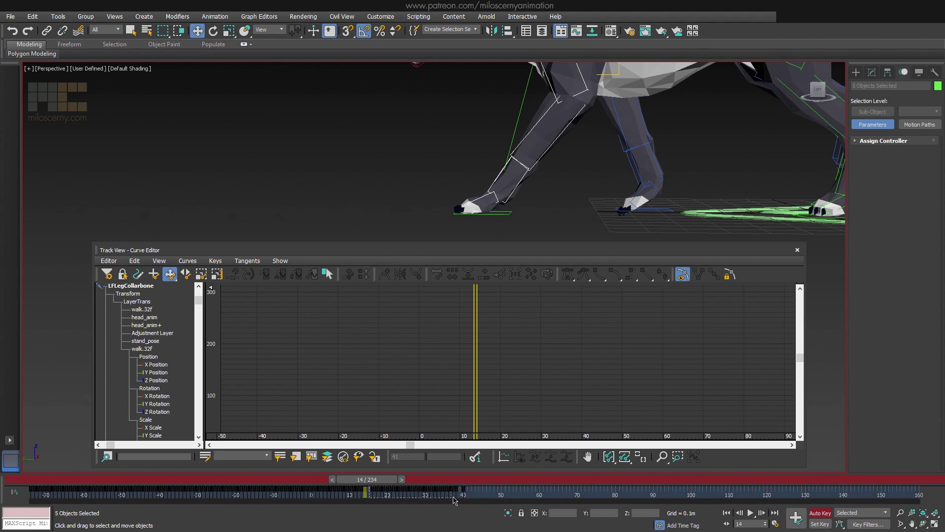
pyautogui.moveTo(372, 486)
pyautogui.mouseDown()
pyautogui.moveTo(468, 491)
pyautogui.moveTo(366, 494)
pyautogui.mouseUp()
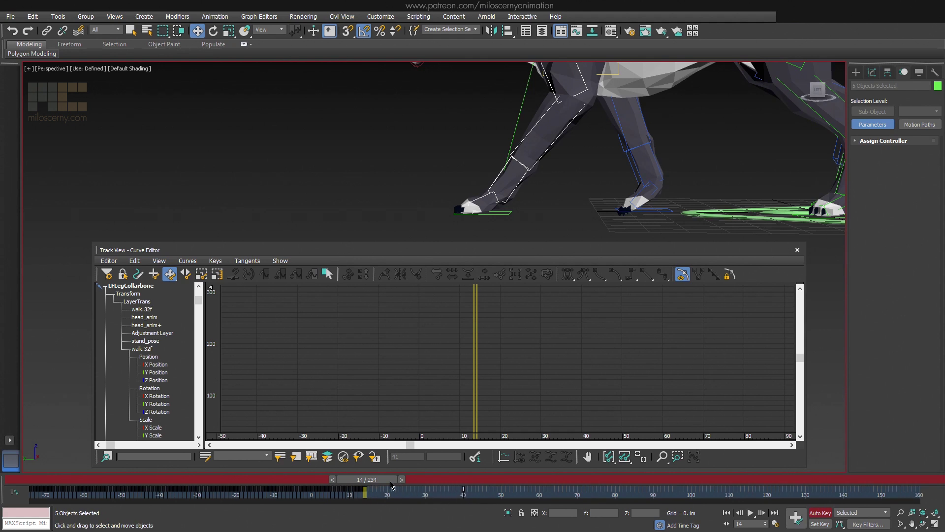
pyautogui.moveTo(391, 484); pyautogui.dragTo(463, 487)
# Step: Review the planted left front foot from frame 40 back to the early frames
pyautogui.press('w')
pyautogui.keyDown('alt'); pyautogui.moveTo(502, 177); pyautogui.dragTo(525, 213, button='middle'); pyautogui.keyUp('alt')
pyautogui.moveTo(495, 495); pyautogui.dragTo(463, 498)
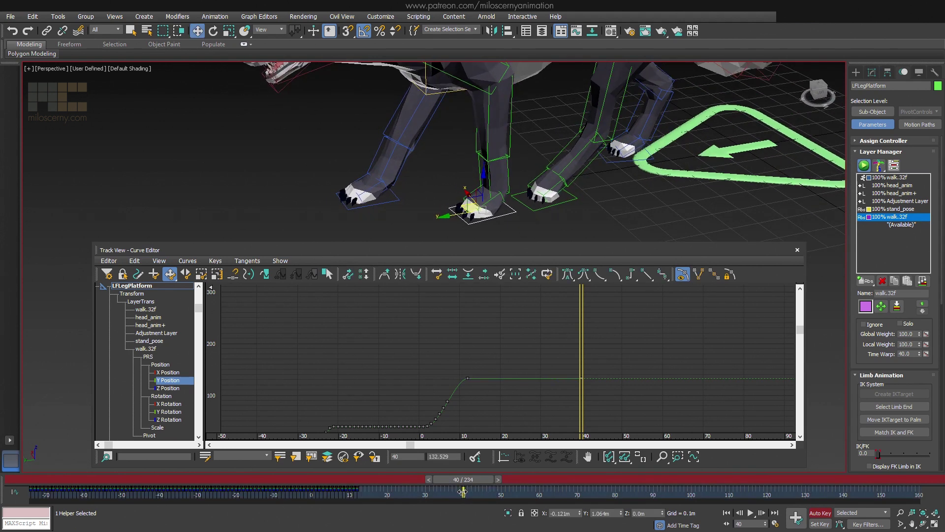
pyautogui.moveTo(318, 479)
pyautogui.mouseDown()
pyautogui.moveTo(361, 480)
pyautogui.moveTo(358, 487)
pyautogui.mouseUp()
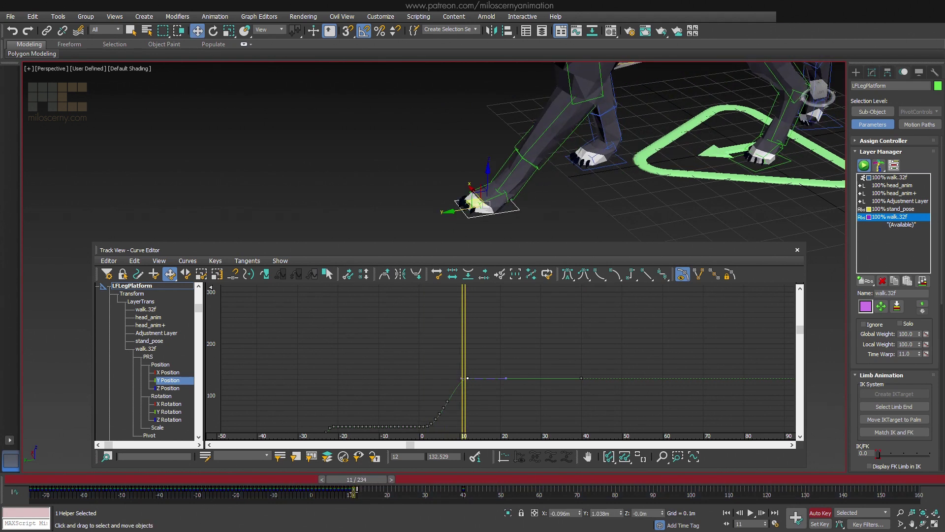
pyautogui.click(355, 496)
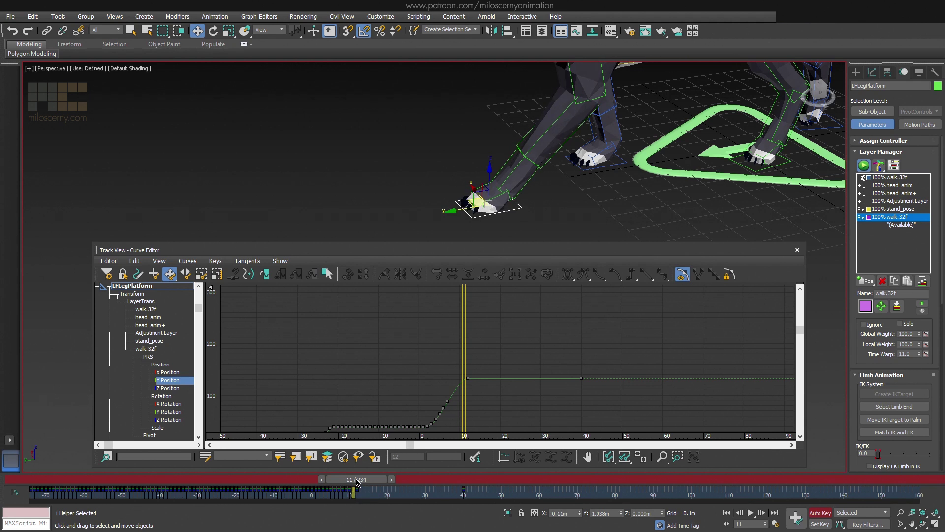
pyautogui.moveTo(357, 482)
pyautogui.mouseDown()
pyautogui.moveTo(325, 485)
pyautogui.moveTo(423, 488)
pyautogui.moveTo(357, 473)
pyautogui.moveTo(519, 481)
pyautogui.moveTo(394, 481)
pyautogui.moveTo(469, 482)
pyautogui.mouseUp()
pyautogui.scroll(-3, 617, 184)
pyautogui.scroll(-3, 617, 184)
# Step: At frame 40, move RFLegPlatform onto its stand_pose position
pyautogui.keyDown('alt'); pyautogui.moveTo(591, 163); pyautogui.dragTo(591, 118, button='middle'); pyautogui.keyUp('alt')
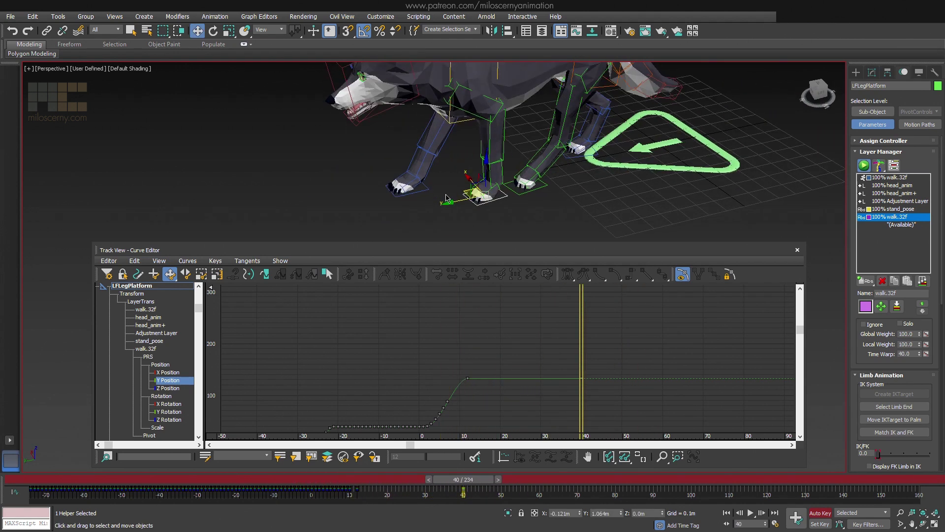
pyautogui.click(406, 186)
pyautogui.moveTo(470, 481)
pyautogui.mouseDown()
pyautogui.moveTo(362, 480)
pyautogui.moveTo(443, 480)
pyautogui.mouseUp()
pyautogui.keyDown('alt'); pyautogui.moveTo(443, 185); pyautogui.dragTo(443, 147, button='middle'); pyautogui.keyUp('alt')
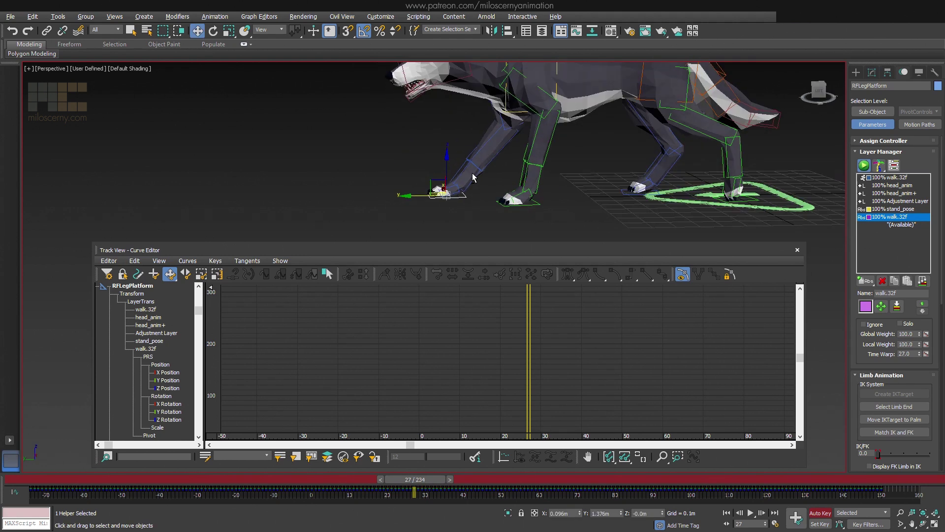
pyautogui.scroll(3, 414, 184)
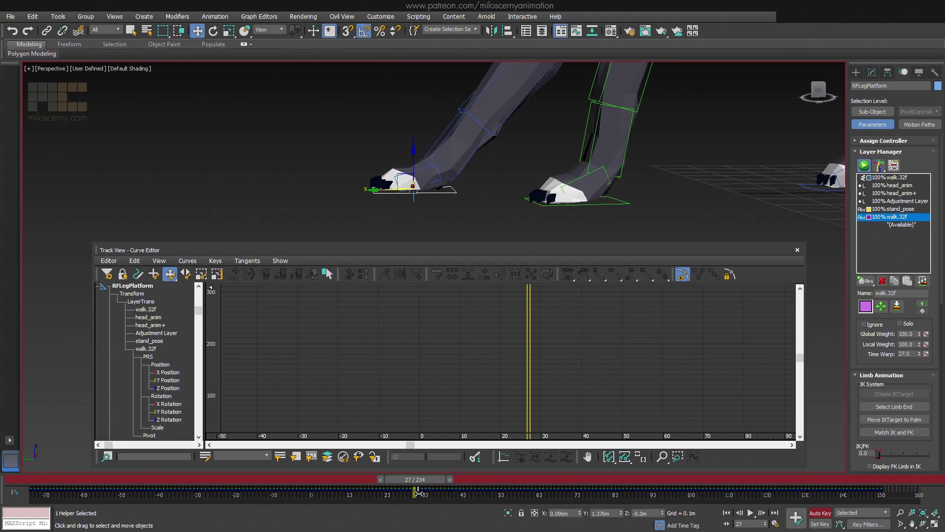
pyautogui.moveTo(417, 489); pyautogui.dragTo(463, 488)
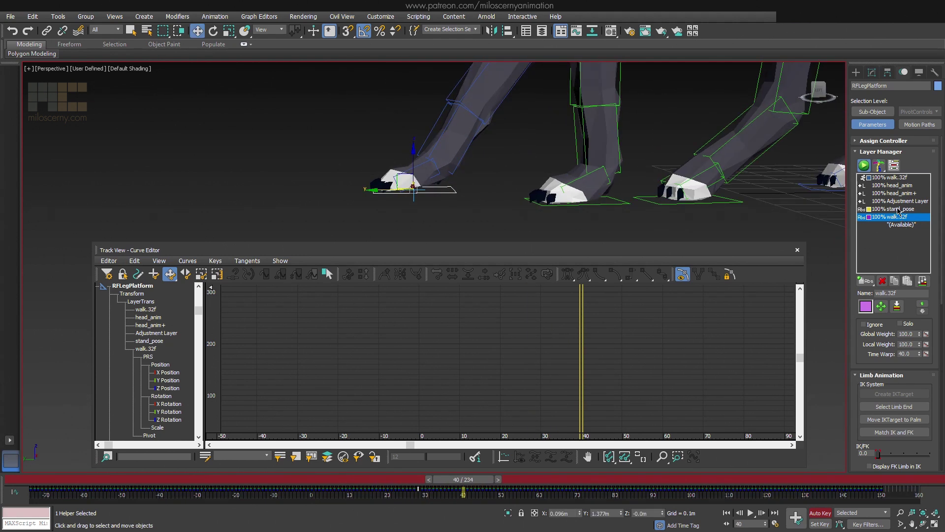
pyautogui.click(884, 307)
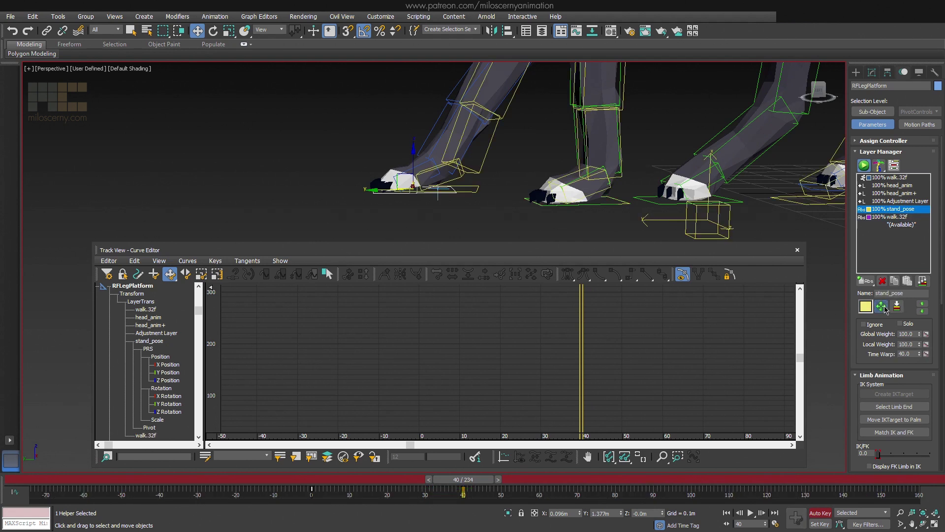
pyautogui.keyDown('alt'); pyautogui.moveTo(466, 164); pyautogui.dragTo(693, 188, button='middle'); pyautogui.keyUp('alt')
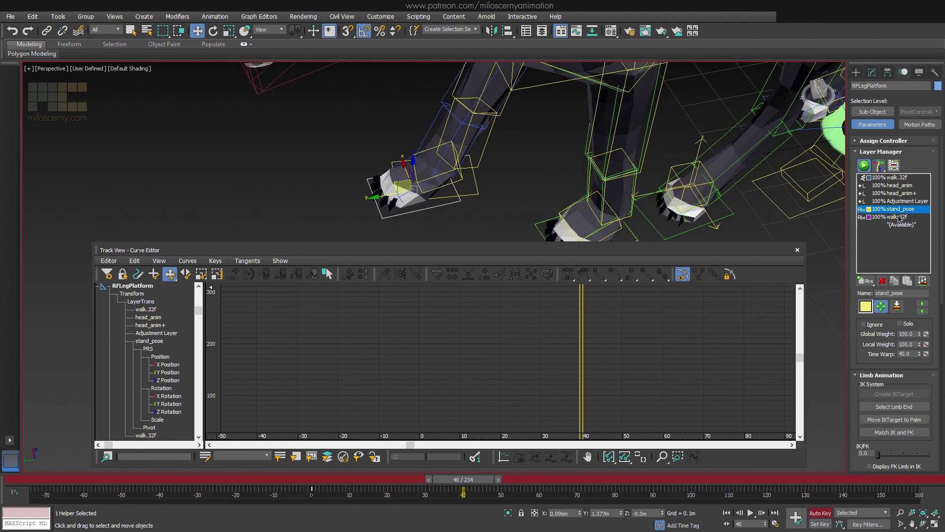
pyautogui.moveTo(511, 206)
pyautogui.keyDown('alt'); pyautogui.mouseDown(button='middle')
pyautogui.moveTo(443, 169)
pyautogui.moveTo(514, 186)
pyautogui.moveTo(458, 175)
pyautogui.mouseUp(button='middle'); pyautogui.keyUp('alt')
pyautogui.moveTo(459, 175); pyautogui.dragTo(458, 169)
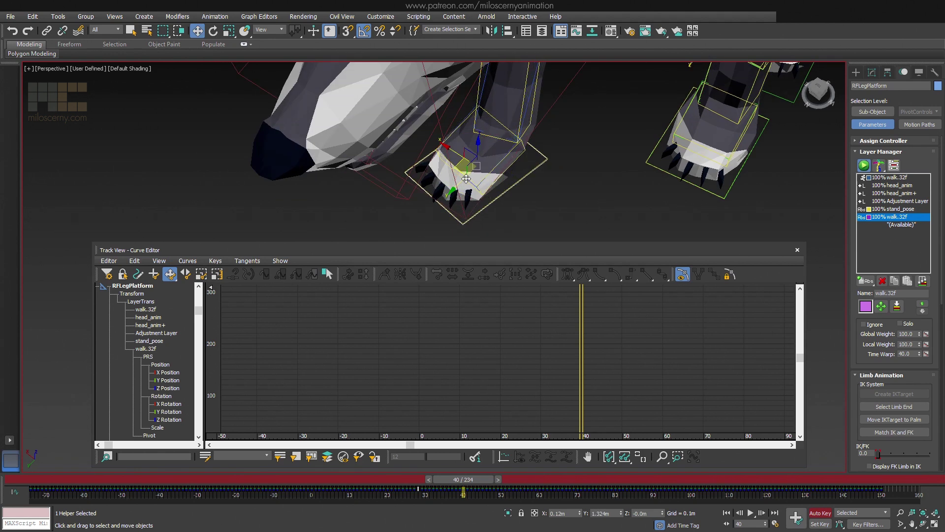
# Step: Delete RFLegPlatform's extra Y Position keys between frames 25 and 39 for a smoother rise
pyautogui.click(461, 495)
pyautogui.press('w')
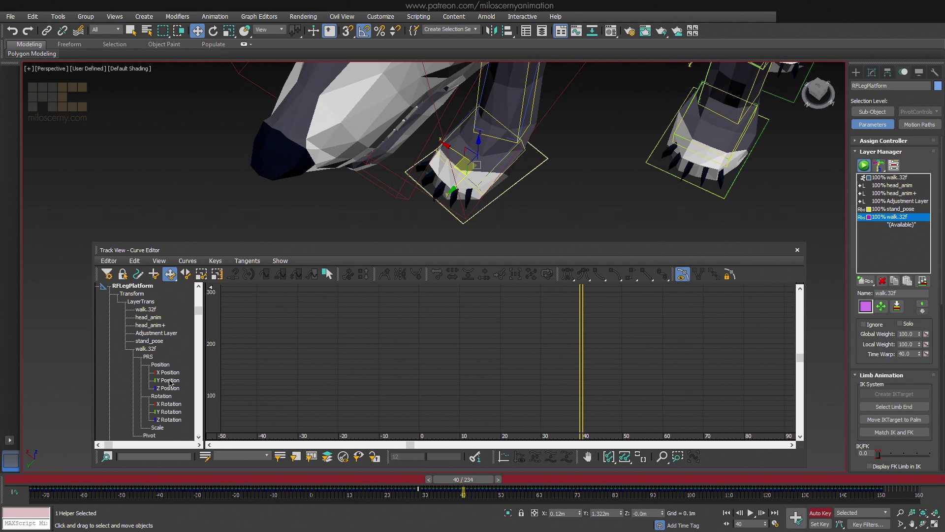
pyautogui.click(170, 383)
pyautogui.scroll(3, 591, 305)
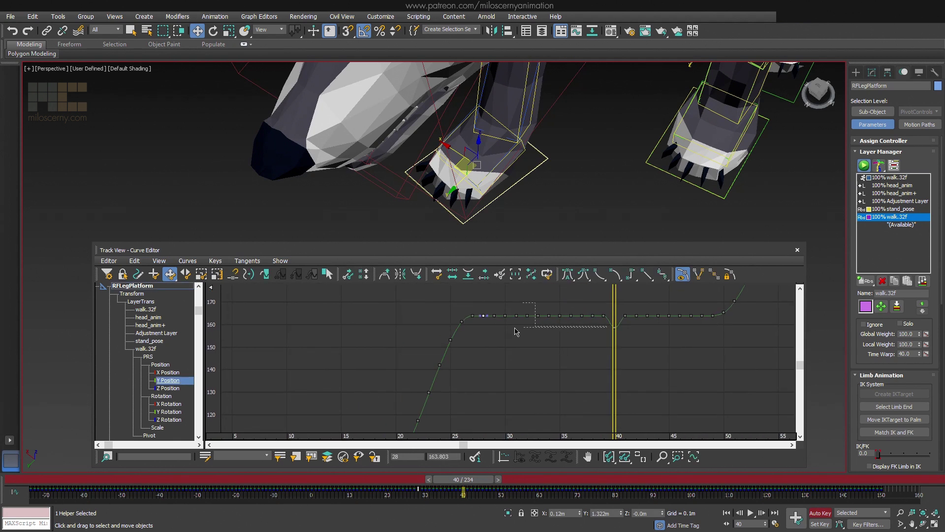
pyautogui.press('Delete')
pyautogui.click(614, 327)
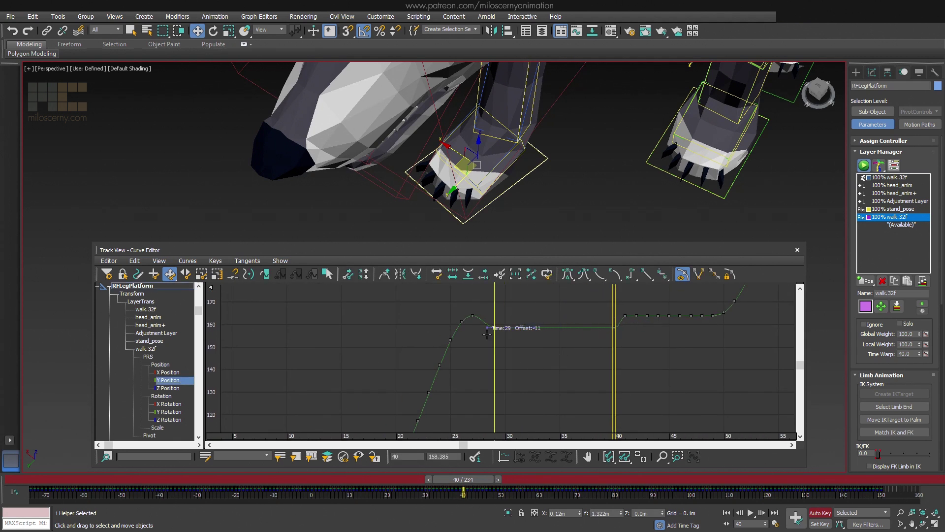
pyautogui.moveTo(442, 352); pyautogui.dragTo(535, 306, button='middle')
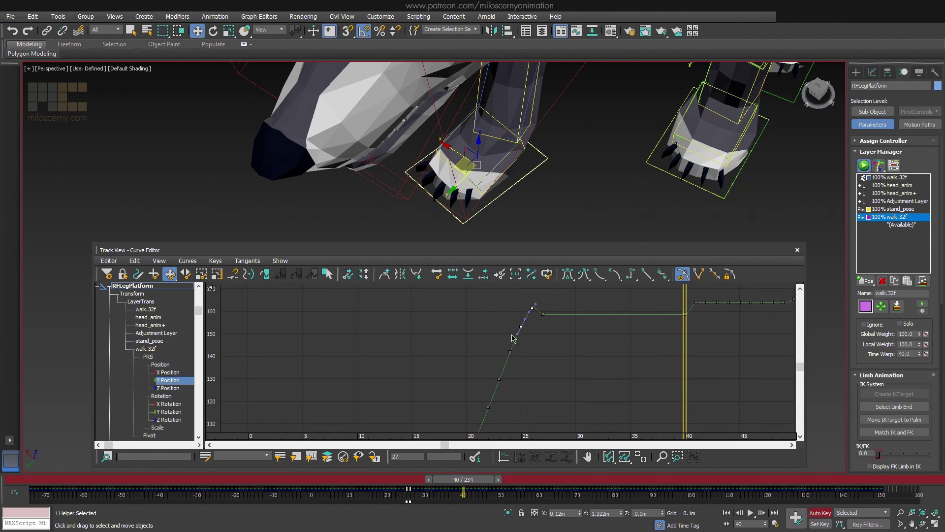
pyautogui.press('Delete')
pyautogui.moveTo(489, 389); pyautogui.dragTo(515, 355)
pyautogui.moveTo(473, 480)
pyautogui.mouseDown()
pyautogui.moveTo(444, 479)
pyautogui.moveTo(467, 480)
pyautogui.mouseUp()
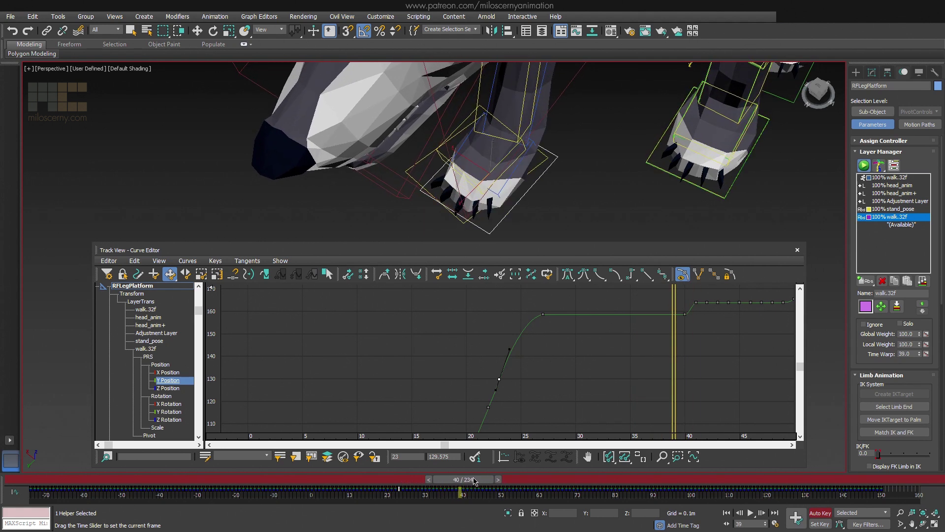
pyautogui.press('w')
pyautogui.press('z')
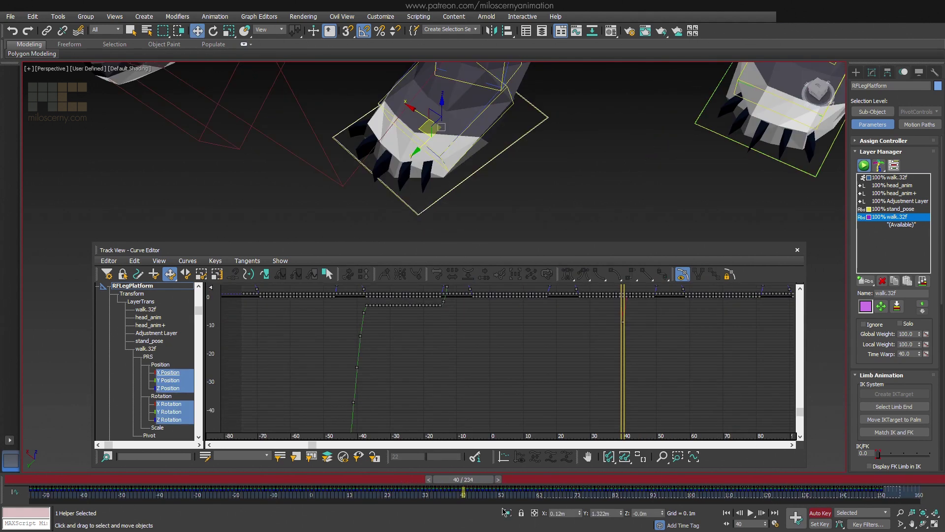
# Step: Select the right front foot platform and compare it against the stand_pose layer
pyautogui.moveTo(517, 148)
pyautogui.keyDown('alt'); pyautogui.mouseDown(button='middle')
pyautogui.moveTo(593, 152)
pyautogui.moveTo(546, 174)
pyautogui.mouseUp(button='middle'); pyautogui.keyUp('alt')
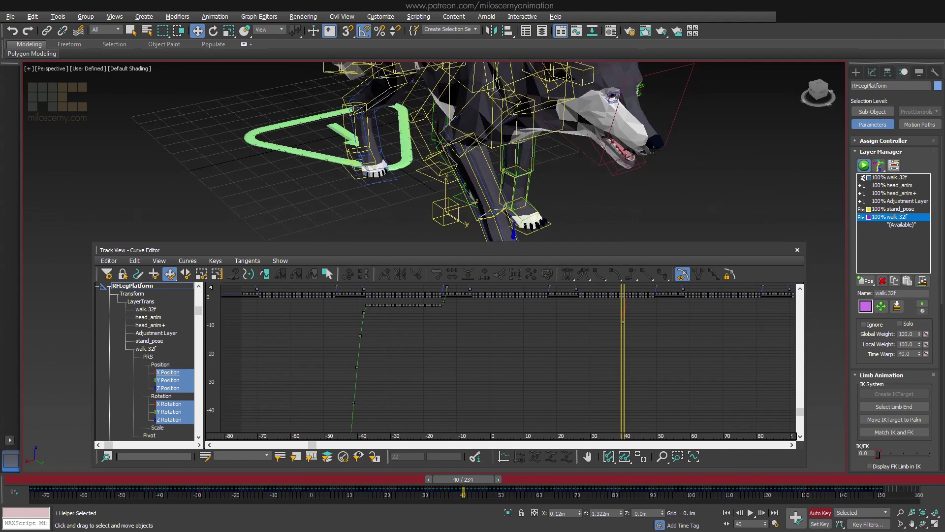
pyautogui.moveTo(653, 148)
pyautogui.keyDown('alt'); pyautogui.mouseDown(button='middle')
pyautogui.moveTo(580, 113)
pyautogui.moveTo(578, 93)
pyautogui.mouseUp(button='middle'); pyautogui.keyUp('alt')
pyautogui.click(539, 99)
pyautogui.scroll(5, 572, 138)
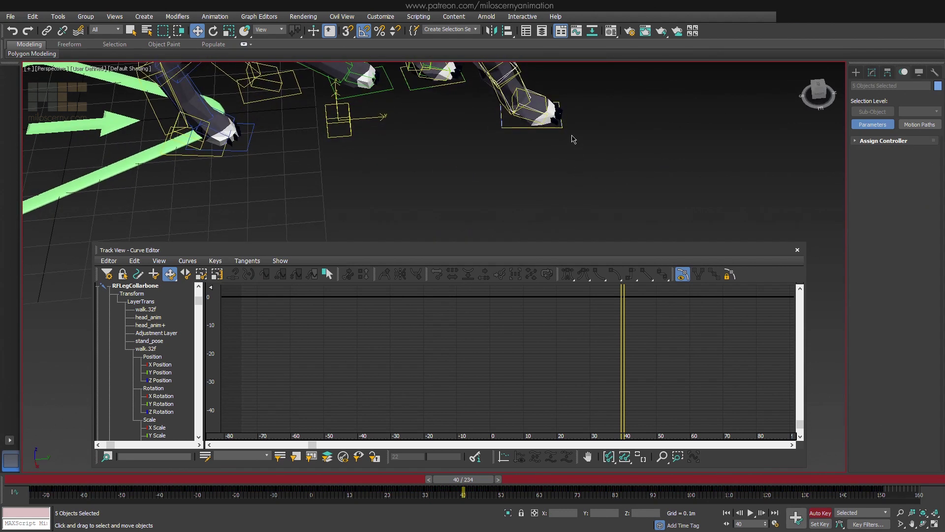
pyautogui.scroll(3, 572, 139)
pyautogui.click(552, 125)
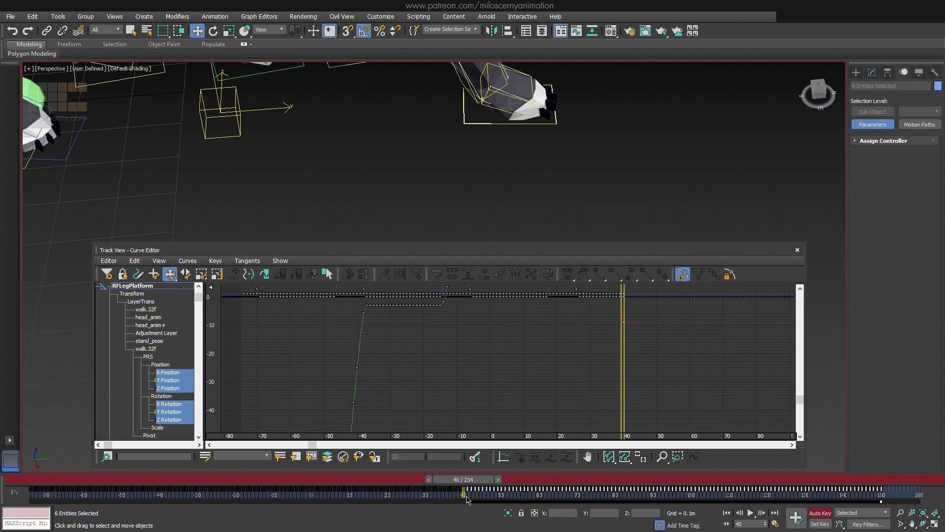
pyautogui.keyDown('alt'); pyautogui.moveTo(468, 190); pyautogui.dragTo(537, 192, button='middle'); pyautogui.keyUp('alt')
pyautogui.click(536, 174)
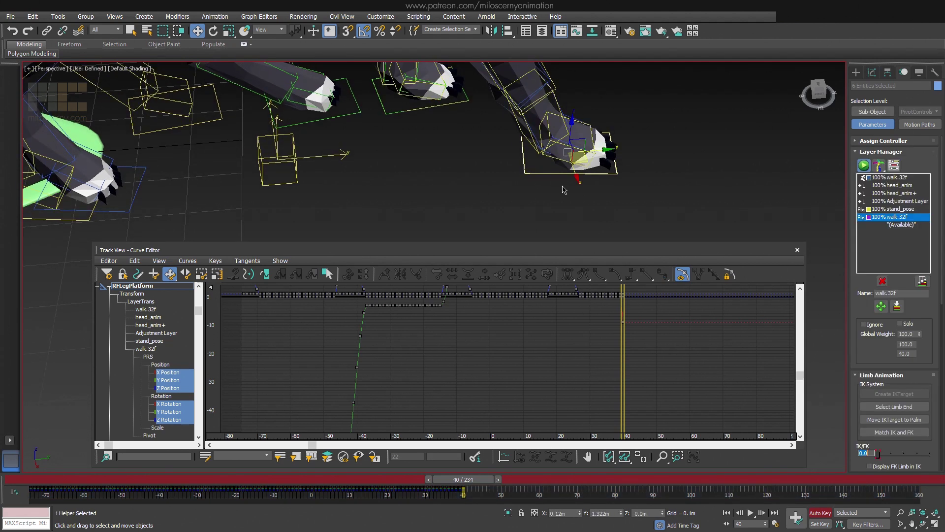
pyautogui.click(889, 209)
pyautogui.moveTo(561, 185)
pyautogui.keyDown('alt'); pyautogui.mouseDown(button='middle')
pyautogui.moveTo(597, 203)
pyautogui.moveTo(625, 198)
pyautogui.mouseUp(button='middle'); pyautogui.keyUp('alt')
# Step: Back on walk.32f, select the collarbone hierarchy and RFLegPlatform, then scrub the walk
pyautogui.click(897, 216)
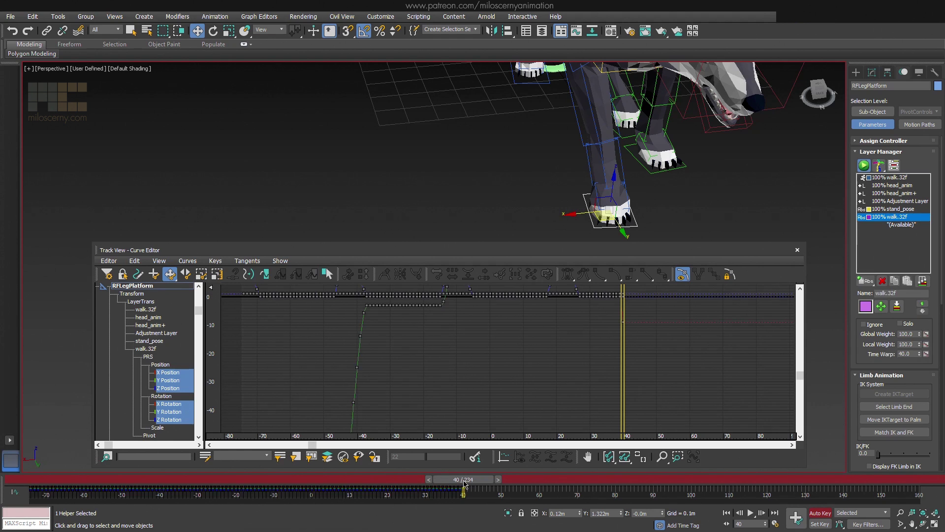
pyautogui.moveTo(463, 484); pyautogui.dragTo(456, 488)
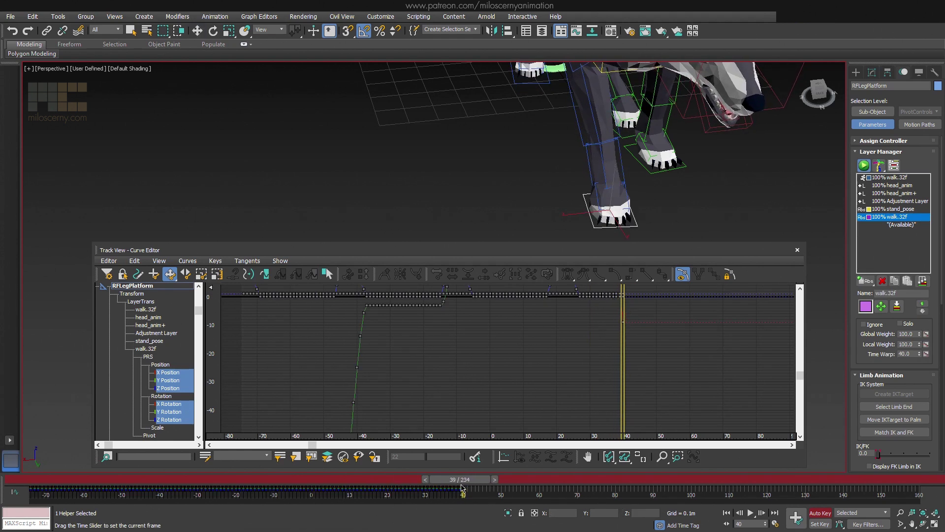
pyautogui.keyDown('alt'); pyautogui.moveTo(517, 185); pyautogui.dragTo(586, 92, button='middle'); pyautogui.keyUp('alt')
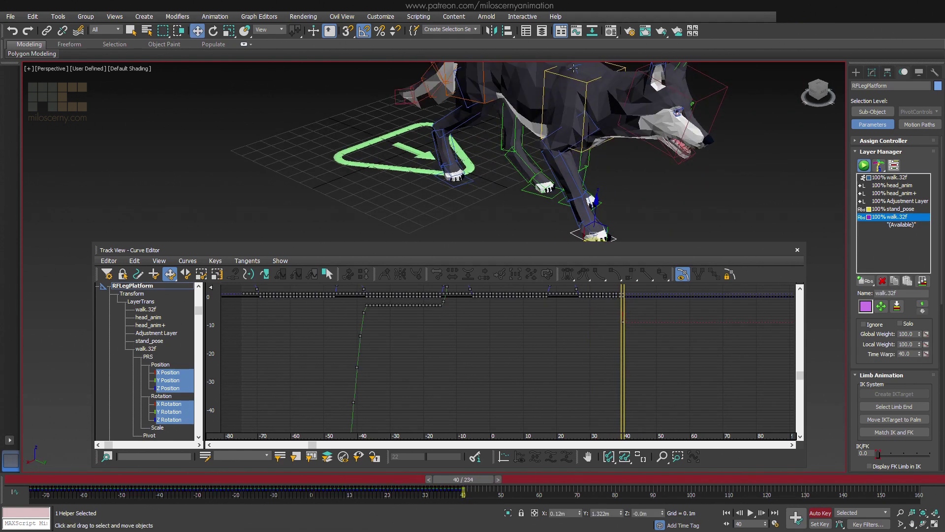
pyautogui.click(574, 68)
pyautogui.doubleClick(574, 68)
pyautogui.scroll(3, 574, 205)
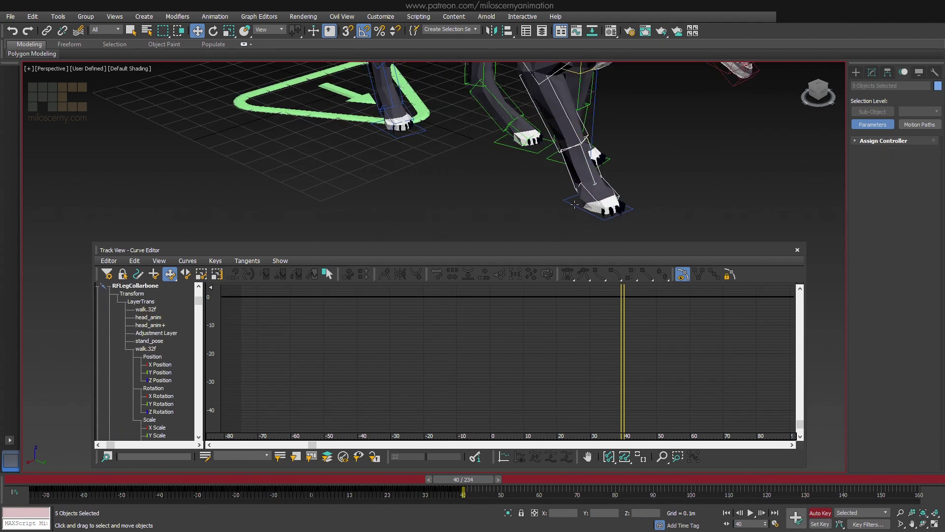
pyautogui.click(573, 205)
pyautogui.moveTo(455, 480); pyautogui.dragTo(411, 480)
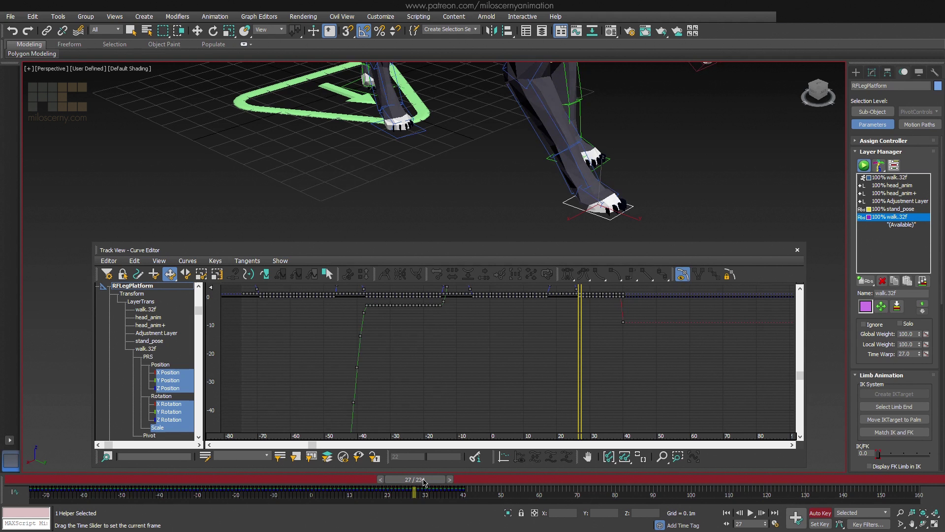
# Step: Copy RFLegPlatform's frame-40 key to about frame 27 and check the pose around frames 25–27
pyautogui.click(462, 491)
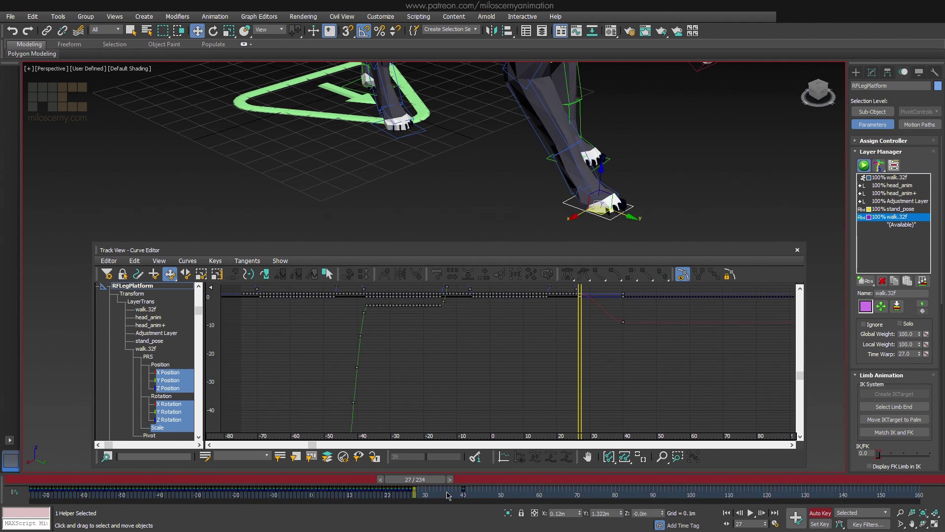
pyautogui.moveTo(431, 484)
pyautogui.mouseDown()
pyautogui.moveTo(463, 489)
pyautogui.moveTo(431, 491)
pyautogui.mouseUp()
pyautogui.click(464, 492)
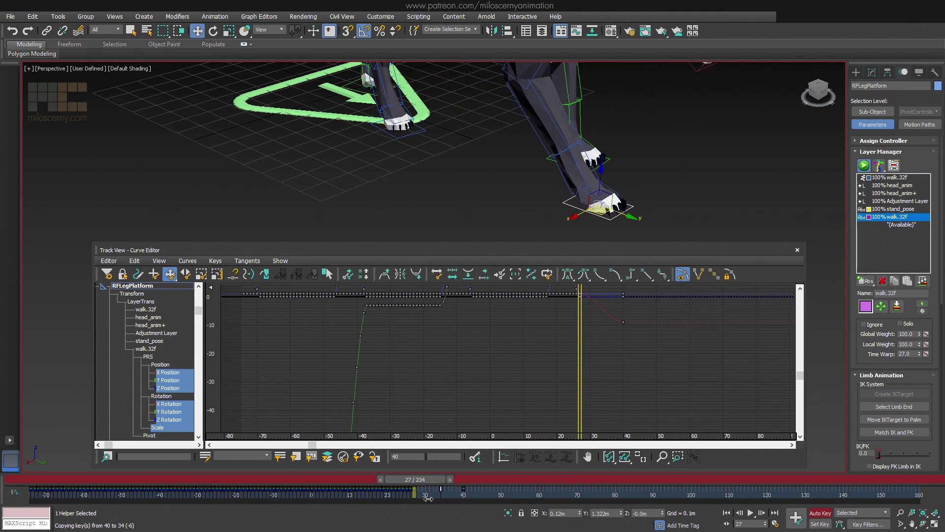
pyautogui.moveTo(423, 492); pyautogui.dragTo(424, 486)
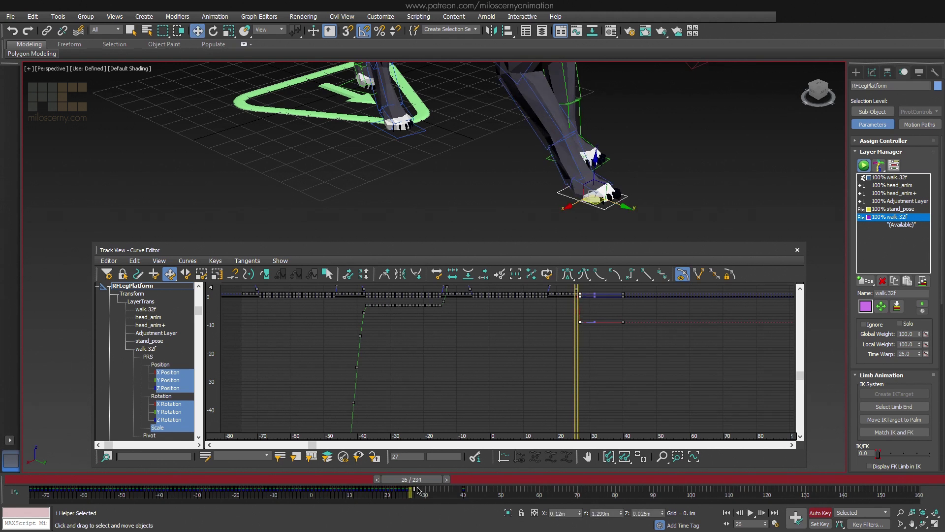
pyautogui.moveTo(413, 491); pyautogui.dragTo(413, 490)
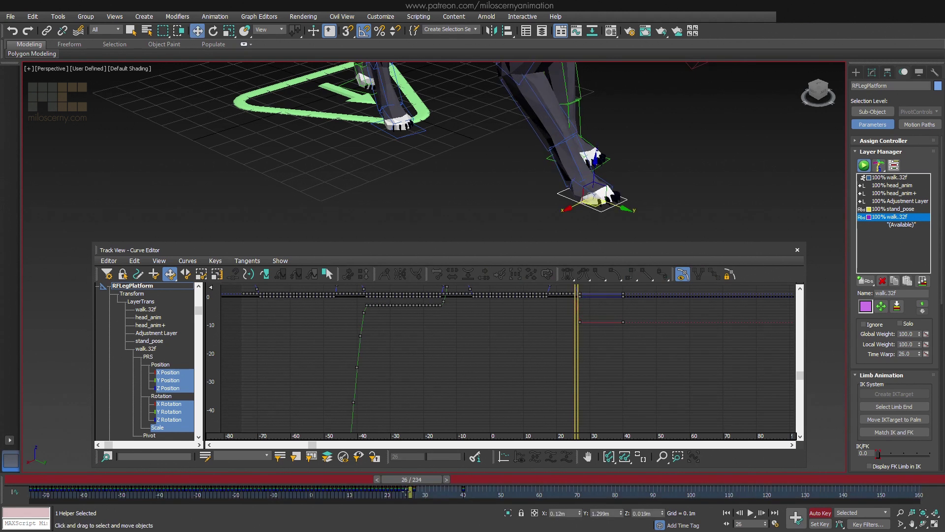
pyautogui.moveTo(420, 482); pyautogui.dragTo(420, 491)
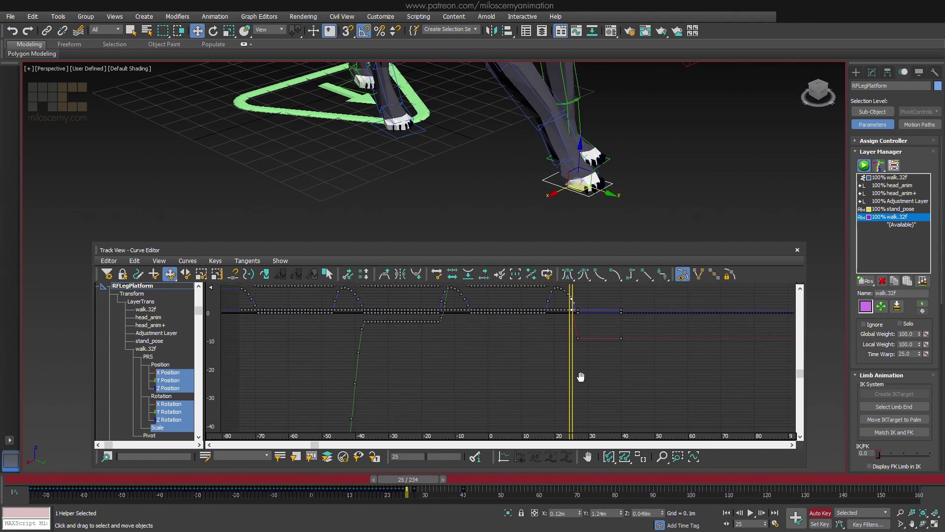
pyautogui.moveTo(421, 480); pyautogui.dragTo(432, 487)
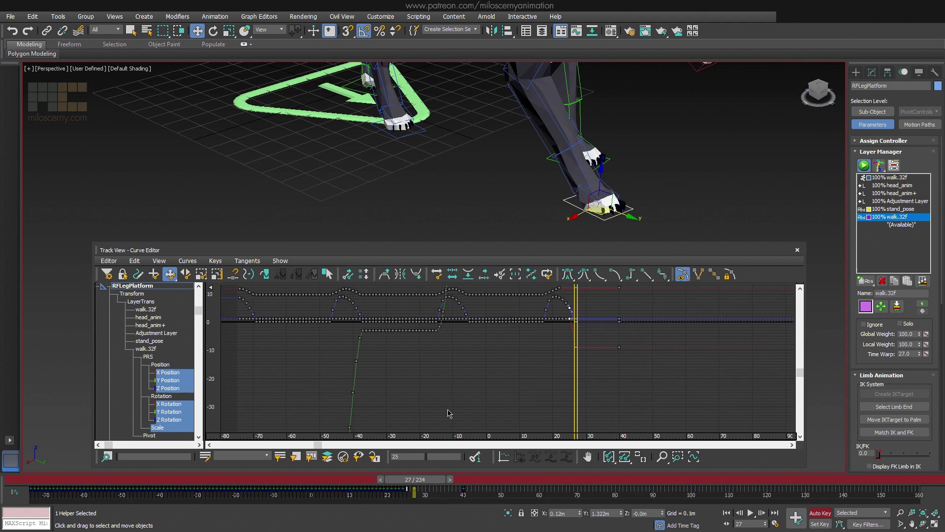
pyautogui.scroll(-3, 479, 148)
pyautogui.keyDown('alt'); pyautogui.moveTo(480, 148); pyautogui.dragTo(517, 148, button='middle'); pyautogui.keyUp('alt')
# Step: Copy the collarbone hierarchy's frame-40 keys to frame 27 and scrub back to the start
pyautogui.click(547, 133)
pyautogui.scroll(3, 547, 133)
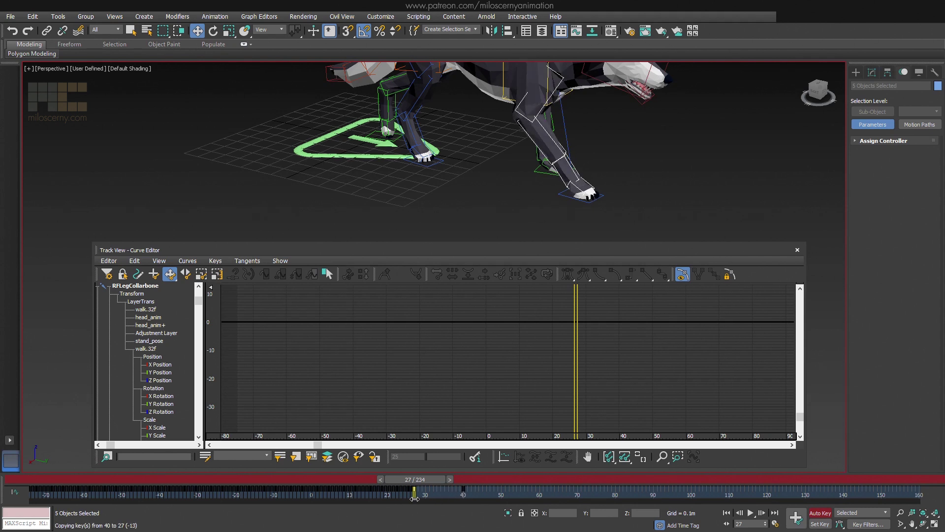
pyautogui.moveTo(428, 487); pyautogui.dragTo(411, 493)
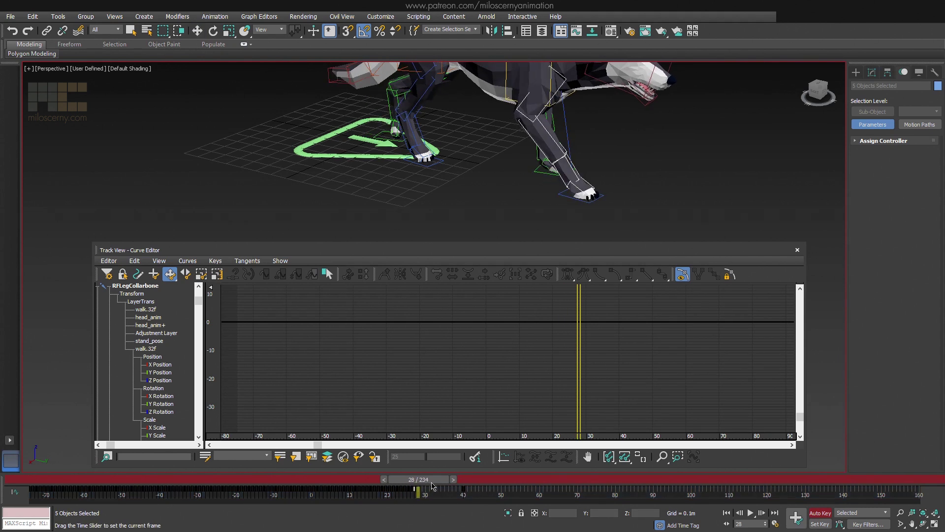
pyautogui.moveTo(416, 484); pyautogui.dragTo(429, 491)
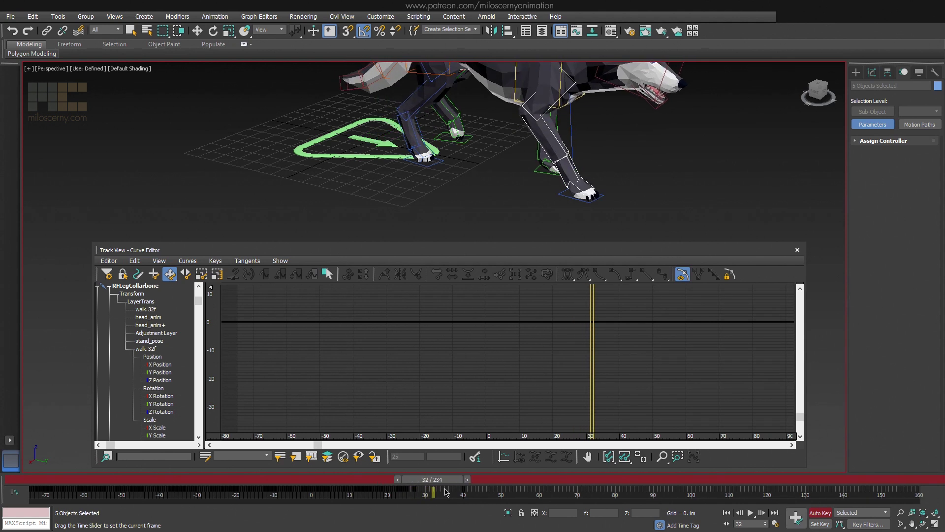
pyautogui.moveTo(429, 491)
pyautogui.mouseDown()
pyautogui.moveTo(298, 481)
pyautogui.moveTo(482, 487)
pyautogui.moveTo(285, 489)
pyautogui.mouseUp()
# Step: Clear the selection and play the walk animation to watch the steps
pyautogui.click(625, 164)
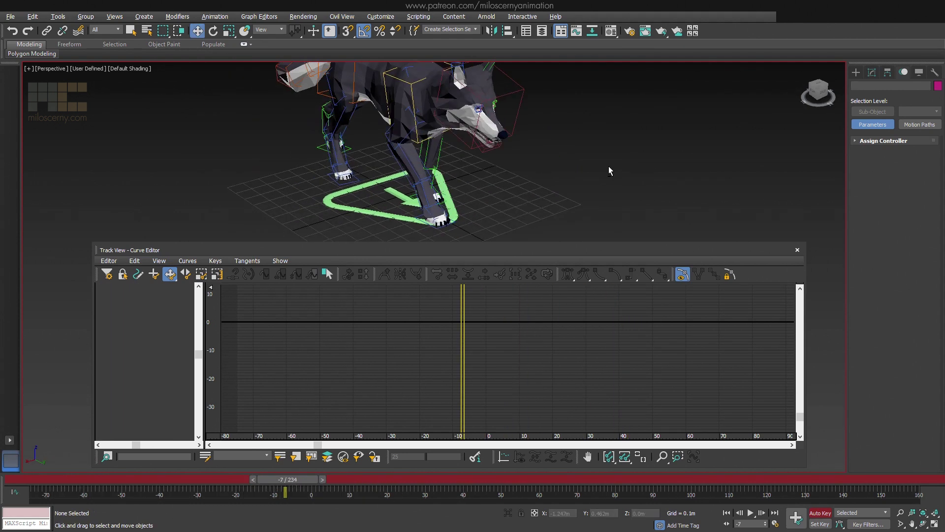
pyautogui.moveTo(609, 165)
pyautogui.keyDown('alt'); pyautogui.mouseDown(button='middle')
pyautogui.moveTo(545, 184)
pyautogui.moveTo(535, 200)
pyautogui.mouseUp(button='middle'); pyautogui.keyUp('alt')
pyautogui.click(751, 514)
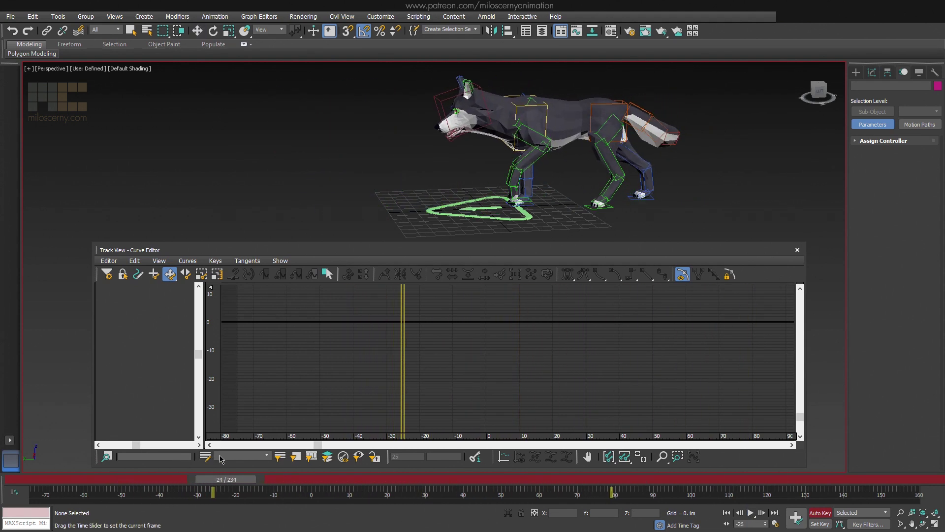
pyautogui.moveTo(268, 462)
pyautogui.mouseDown()
pyautogui.moveTo(463, 484)
pyautogui.moveTo(312, 486)
pyautogui.mouseUp()
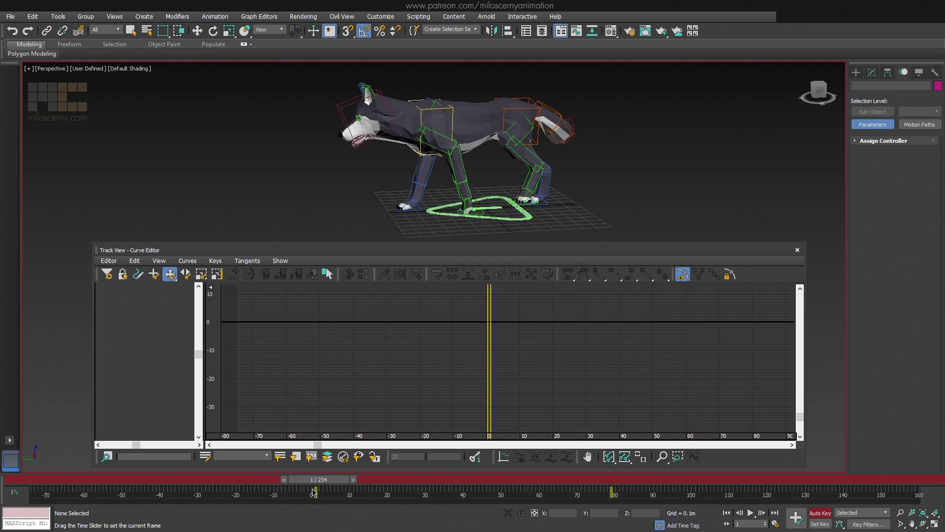
# Step: Select the right back foot platform and move it on the stand_pose layer
pyautogui.click(797, 252)
pyautogui.click(567, 197)
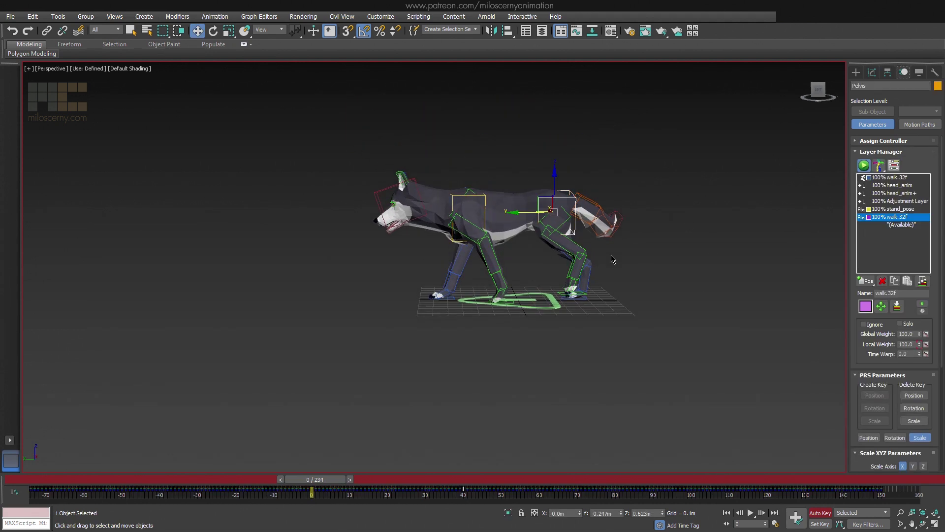
pyautogui.scroll(5, 574, 316)
pyautogui.moveTo(314, 479); pyautogui.dragTo(333, 481)
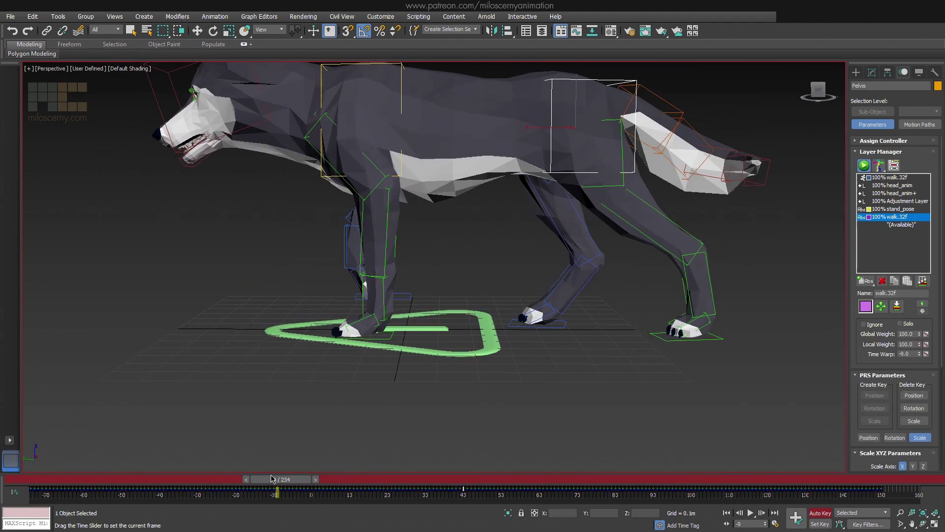
pyautogui.moveTo(384, 414)
pyautogui.keyDown('alt'); pyautogui.mouseDown(button='middle')
pyautogui.moveTo(435, 371)
pyautogui.moveTo(352, 365)
pyautogui.mouseUp(button='middle'); pyautogui.keyUp('alt')
pyautogui.click(352, 365)
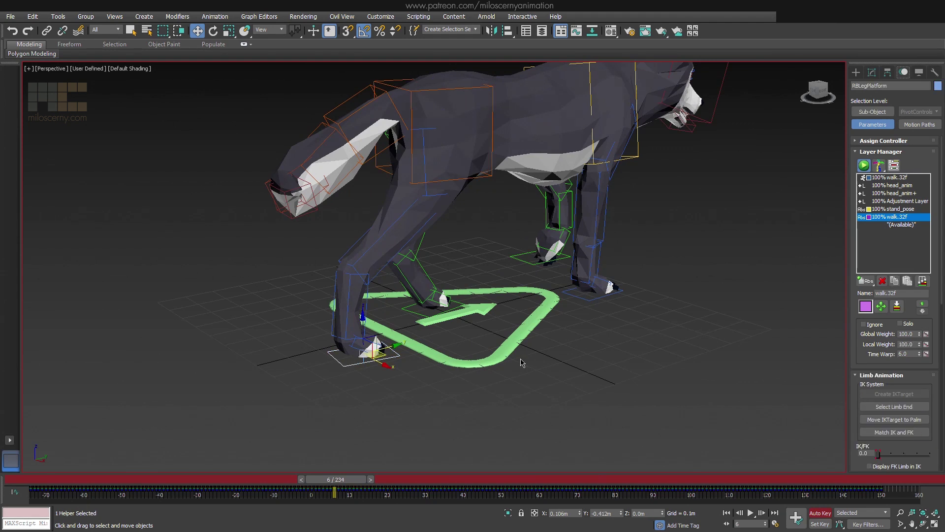
pyautogui.scroll(3, 594, 350)
pyautogui.moveTo(365, 476)
pyautogui.mouseDown()
pyautogui.moveTo(352, 484)
pyautogui.moveTo(481, 488)
pyautogui.mouseUp()
pyautogui.click(881, 306)
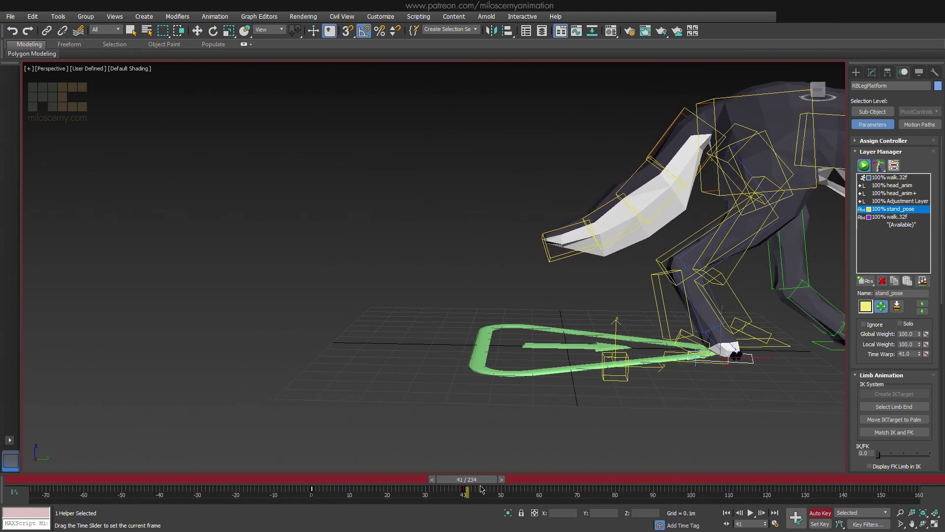
pyautogui.scroll(3, 665, 332)
pyautogui.scroll(2, 702, 325)
pyautogui.keyDown('alt'); pyautogui.moveTo(726, 321); pyautogui.dragTo(620, 370, button='middle'); pyautogui.keyUp('alt')
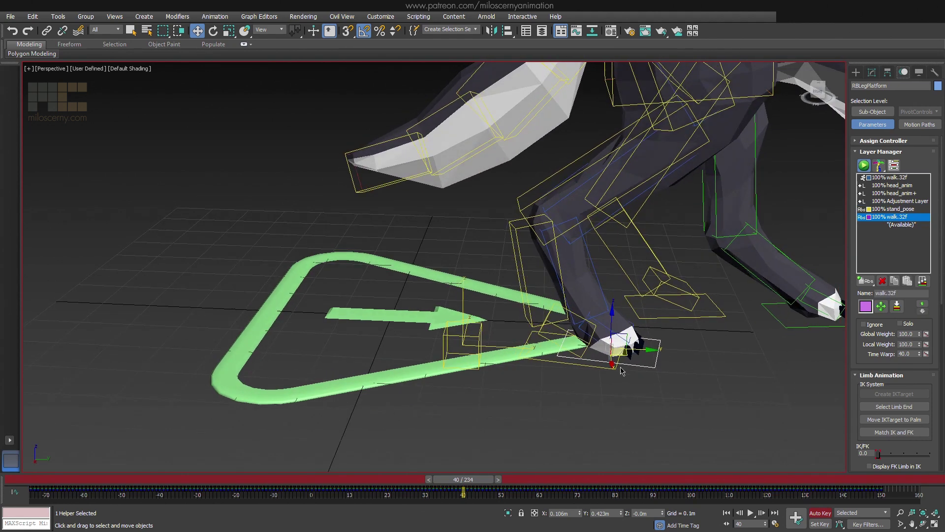
pyautogui.moveTo(621, 371); pyautogui.dragTo(586, 356)
pyautogui.keyDown('alt'); pyautogui.moveTo(586, 357); pyautogui.dragTo(572, 371, button='middle'); pyautogui.keyUp('alt')
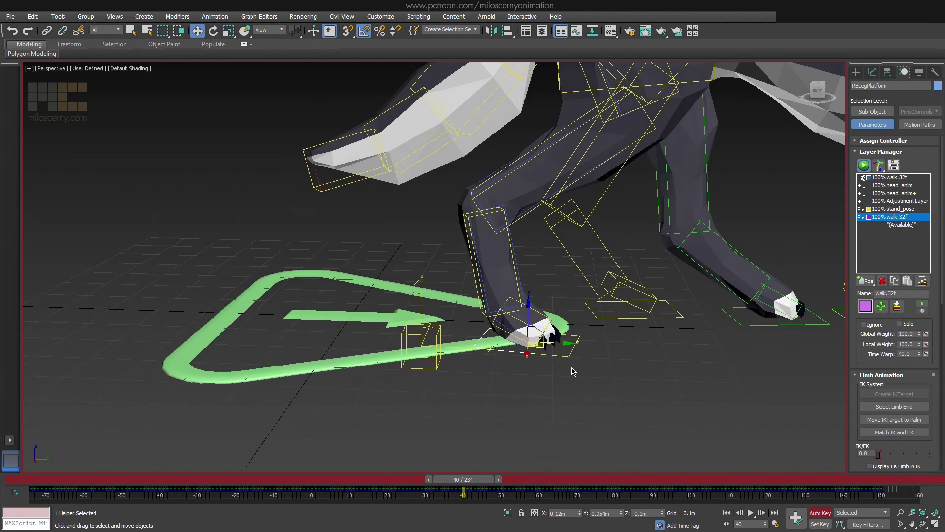
# Step: Show the right back foot platform's Y Position curve in the Curve Editor
pyautogui.moveTo(475, 485); pyautogui.dragTo(463, 487)
pyautogui.click(259, 17)
pyautogui.click(288, 30)
pyautogui.moveTo(791, 192); pyautogui.dragTo(808, 208, button='middle')
pyautogui.click(180, 411)
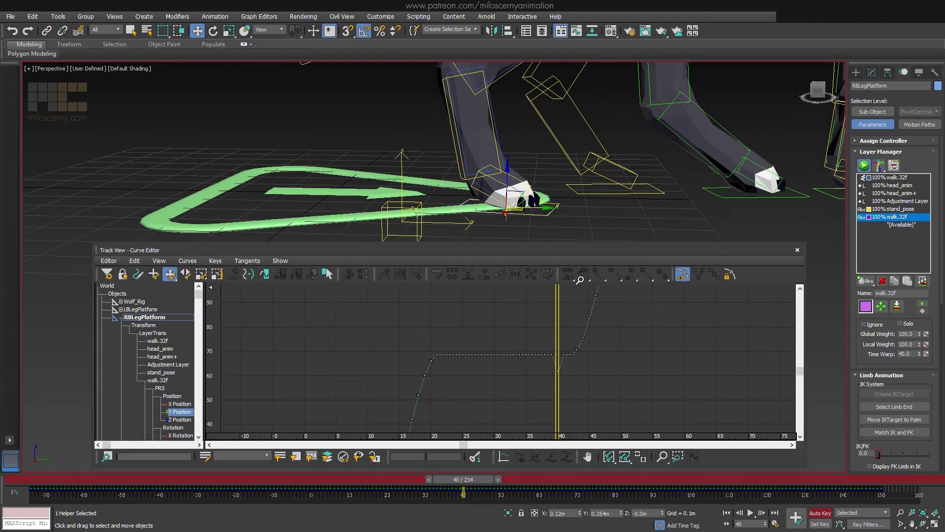
pyautogui.moveTo(361, 347); pyautogui.dragTo(484, 310, button='middle')
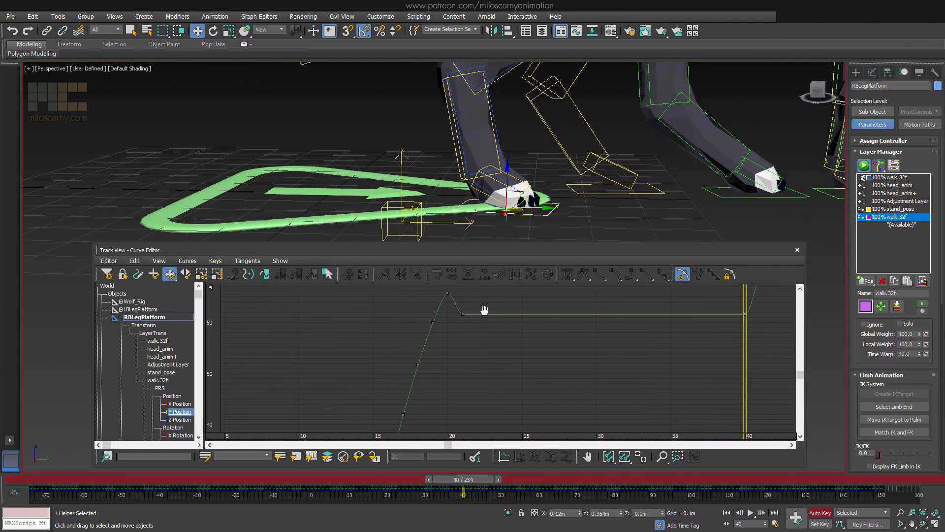
pyautogui.click(438, 410)
pyautogui.moveTo(437, 410); pyautogui.dragTo(453, 367, button='middle')
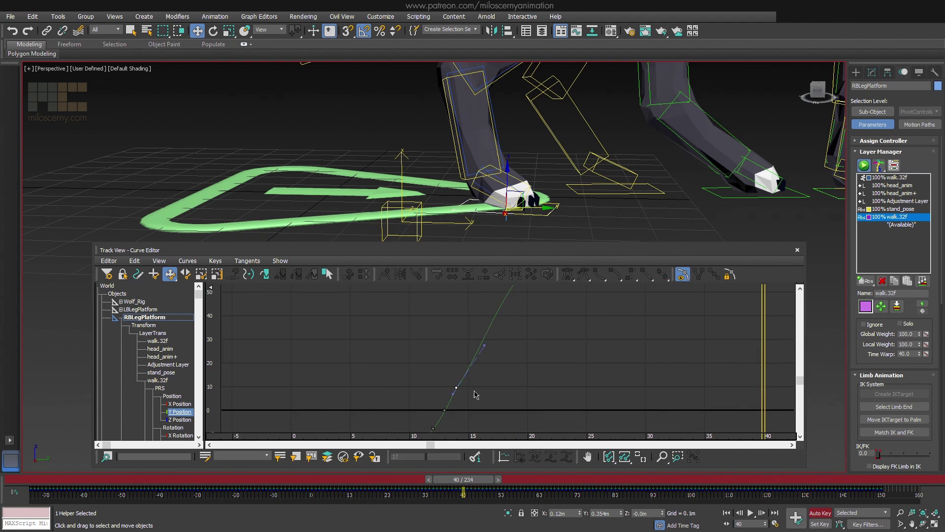
pyautogui.moveTo(481, 338); pyautogui.dragTo(460, 392, button='middle')
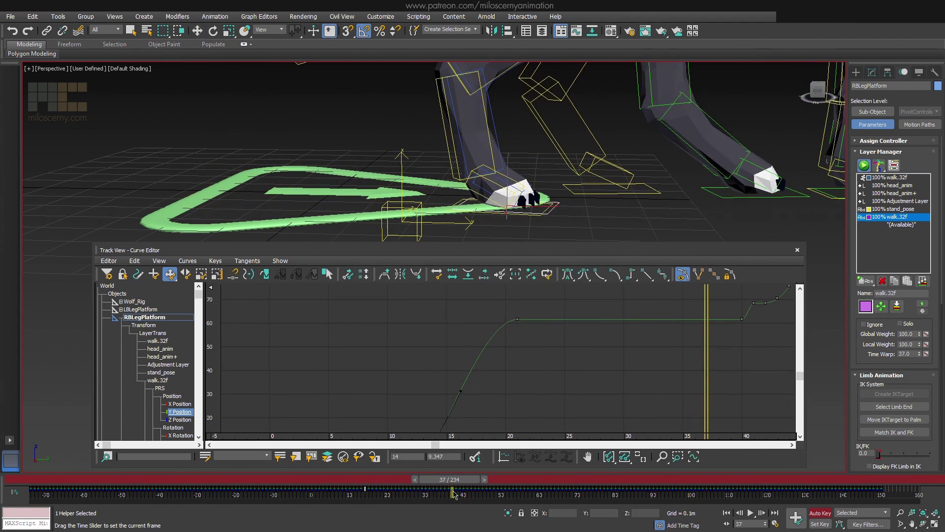
pyautogui.scroll(-3, 568, 187)
pyautogui.scroll(5, 568, 187)
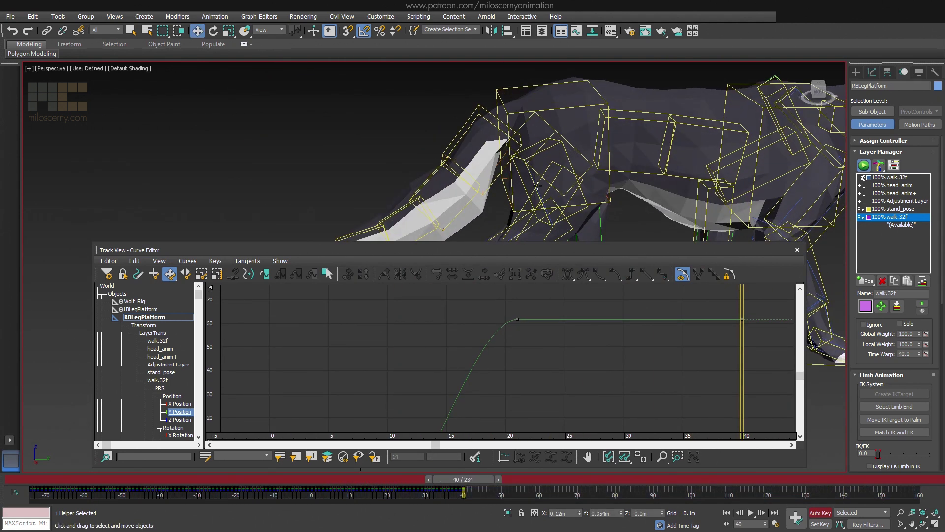
# Step: Select the right back leg bones and go to frame 39
pyautogui.click(568, 187)
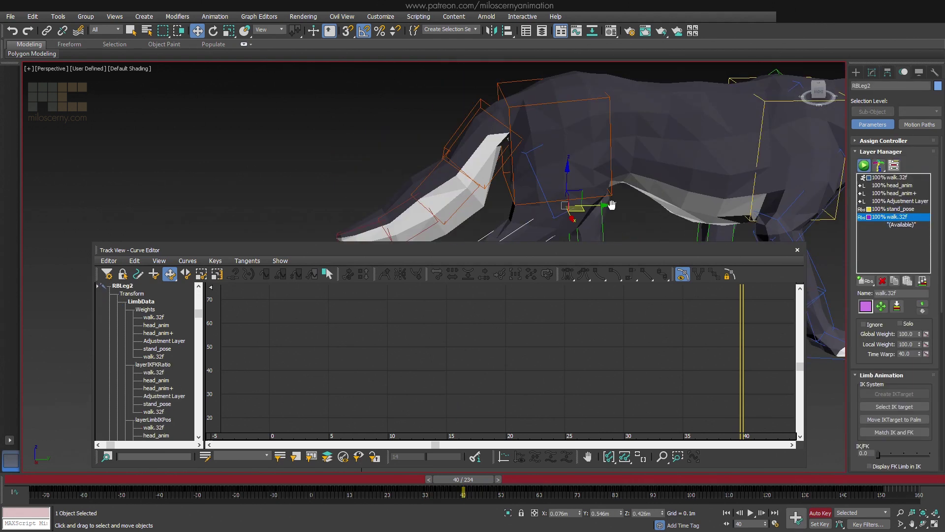
pyautogui.moveTo(567, 187)
pyautogui.mouseDown(button='middle')
pyautogui.moveTo(579, 133)
pyautogui.moveTo(561, 88)
pyautogui.mouseUp(button='middle')
pyautogui.scroll(-2, 561, 89)
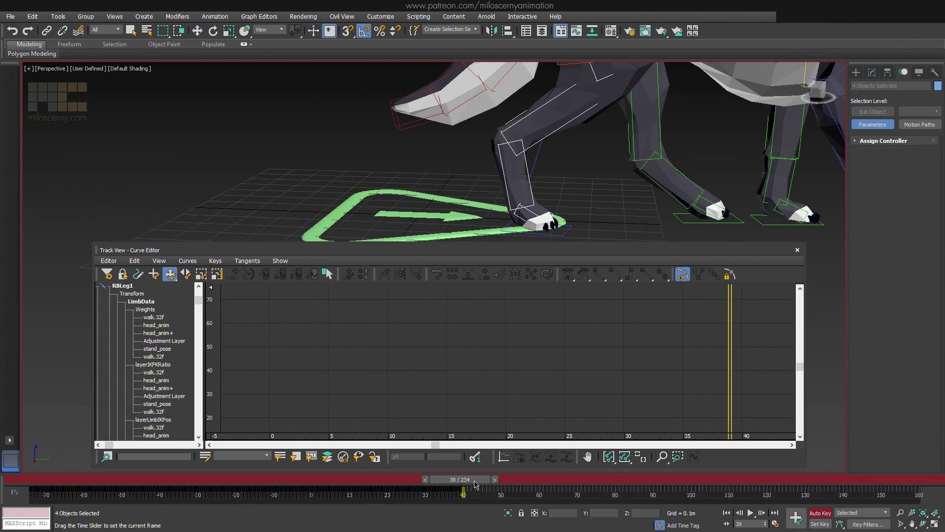
pyautogui.moveTo(463, 478)
pyautogui.mouseDown()
pyautogui.moveTo(477, 484)
pyautogui.moveTo(393, 481)
pyautogui.moveTo(412, 480)
pyautogui.mouseUp()
# Step: Copy RBLegPlatform's frame-40 key to frame 22, then scrub to review the planted foot
pyautogui.click(561, 237)
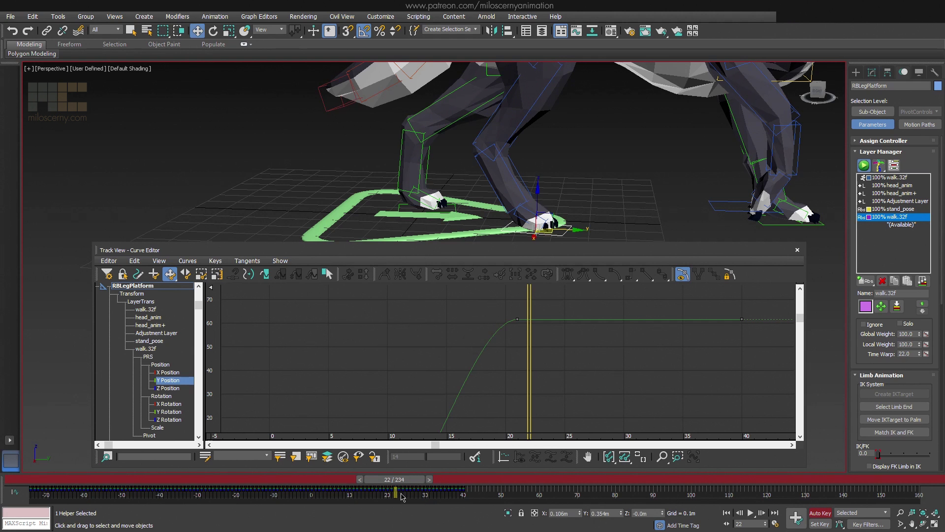
pyautogui.click(401, 495)
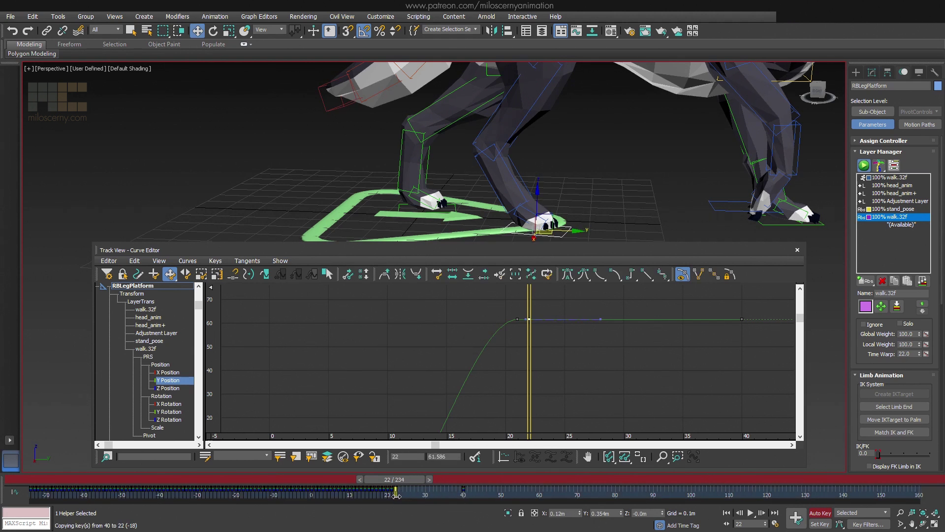
pyautogui.moveTo(421, 481)
pyautogui.mouseDown()
pyautogui.moveTo(392, 493)
pyautogui.moveTo(478, 488)
pyautogui.moveTo(404, 483)
pyautogui.mouseUp()
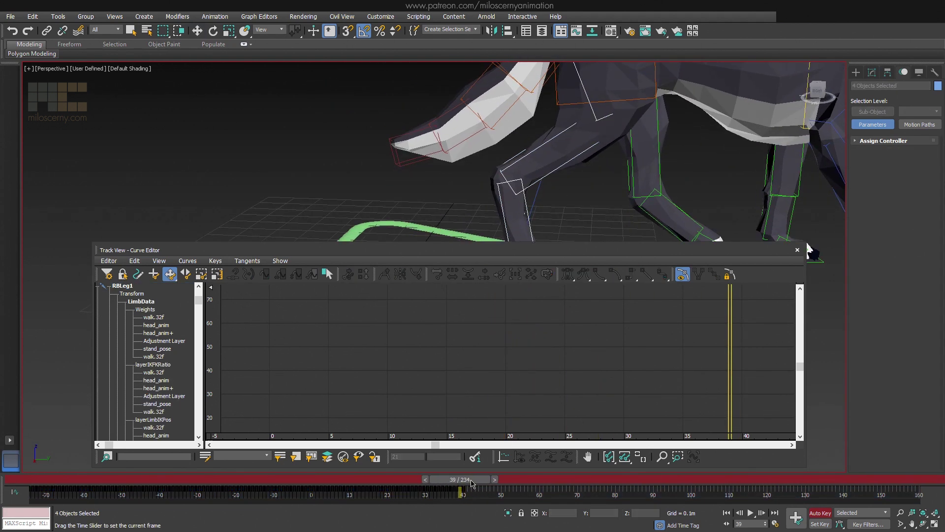
pyautogui.moveTo(807, 222); pyautogui.dragTo(815, 251, button='middle')
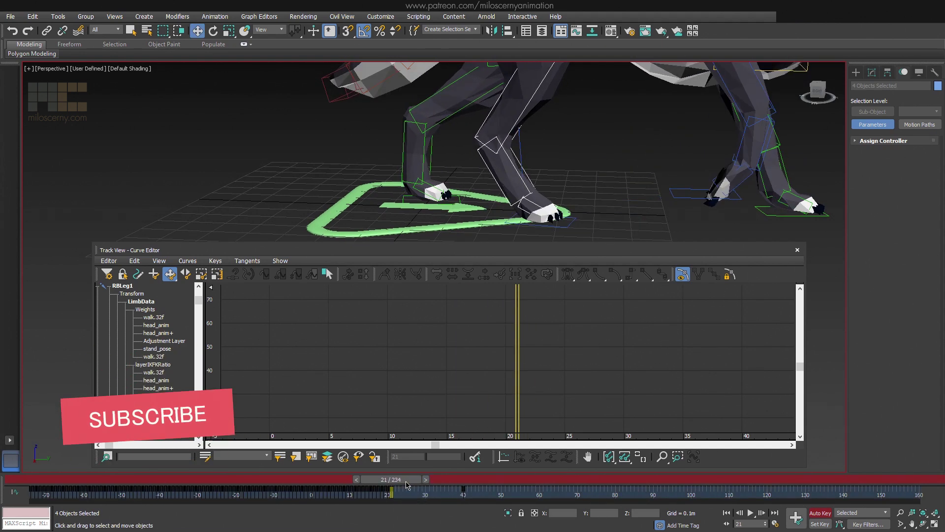
pyautogui.moveTo(412, 486)
pyautogui.mouseDown()
pyautogui.moveTo(487, 486)
pyautogui.moveTo(384, 489)
pyautogui.mouseUp()
pyautogui.press('w')
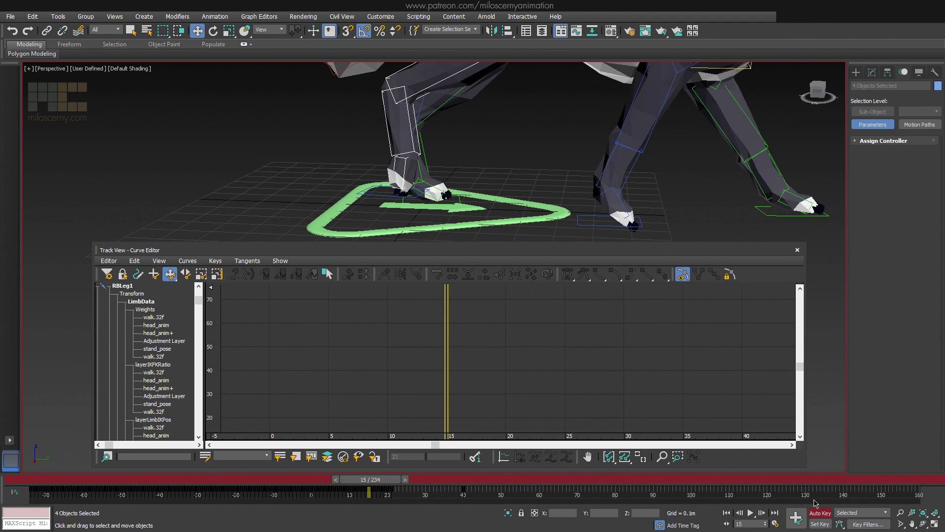
pyautogui.keyDown('alt'); pyautogui.moveTo(517, 184); pyautogui.dragTo(473, 148, button='middle'); pyautogui.keyUp('alt')
pyautogui.scroll(-3, 507, 169)
pyautogui.click(507, 169)
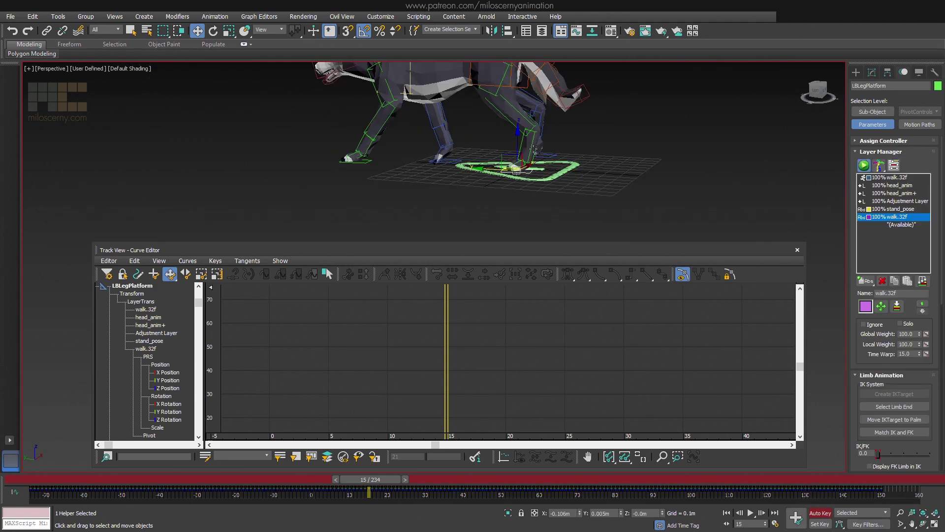
pyautogui.click(881, 209)
pyautogui.press('z')
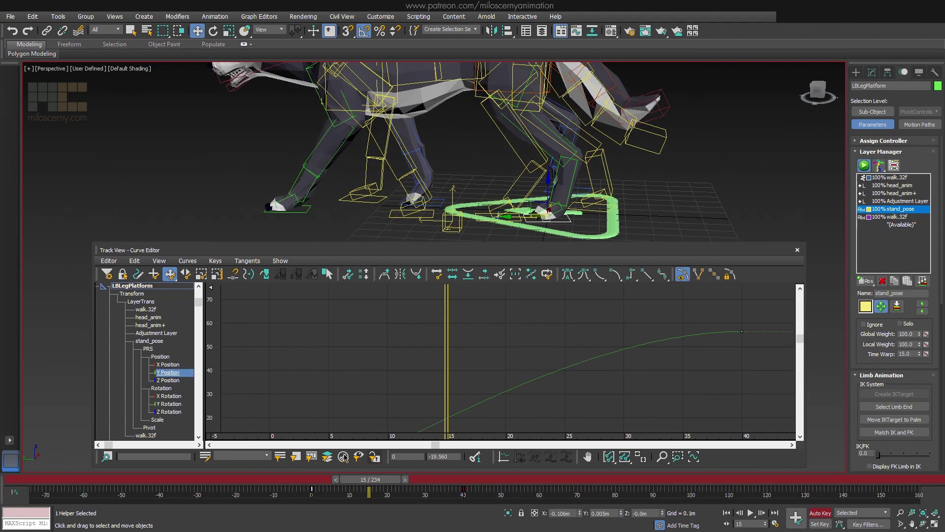
pyautogui.moveTo(312, 487); pyautogui.dragTo(465, 489)
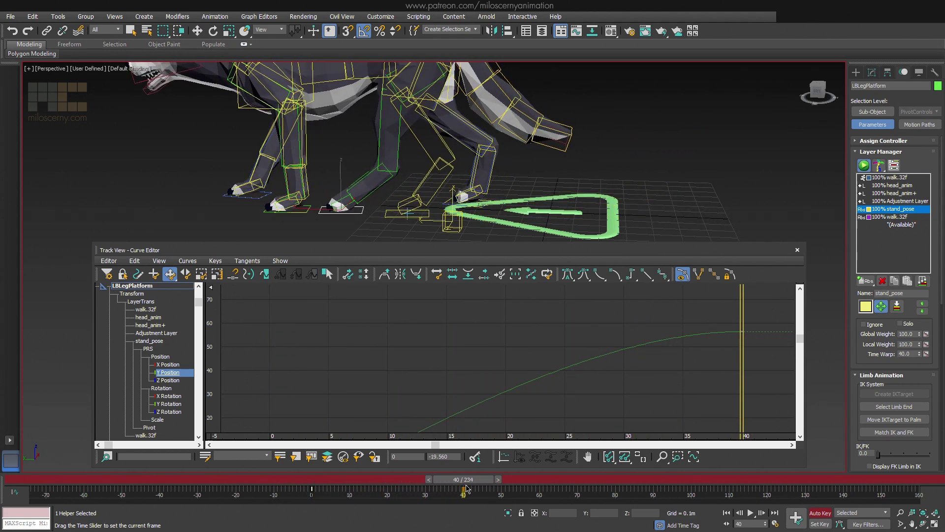
pyautogui.scroll(3, 395, 172)
pyautogui.click(893, 216)
pyautogui.scroll(2, 395, 171)
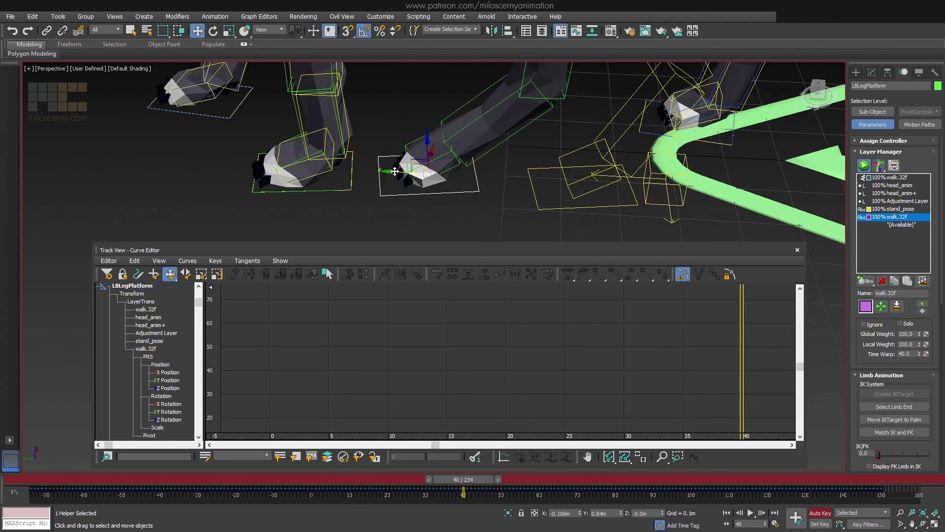
pyautogui.moveTo(395, 172); pyautogui.dragTo(544, 204, button='middle')
pyautogui.scroll(3, 561, 185)
pyautogui.scroll(2, 539, 162)
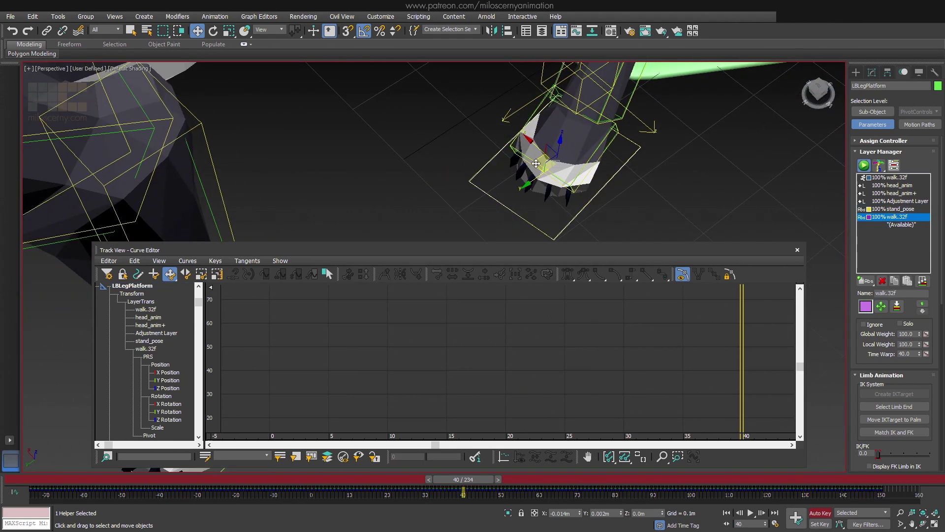
pyautogui.scroll(-3, 535, 163)
pyautogui.scroll(-2, 535, 163)
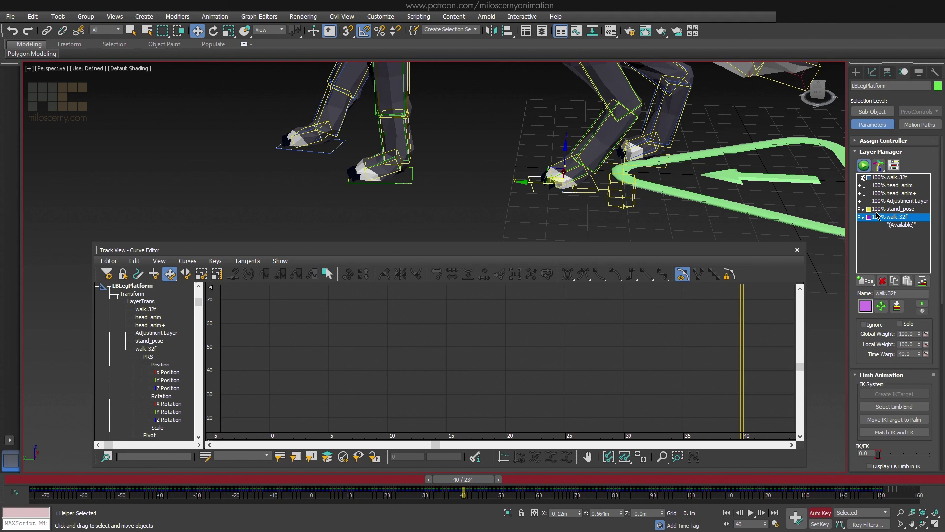
pyautogui.scroll(-3, 561, 193)
pyautogui.click(559, 193)
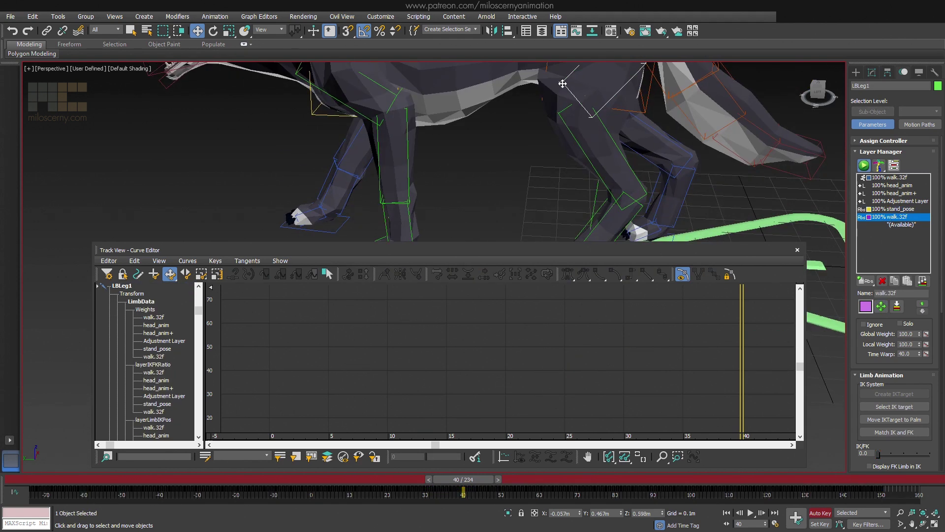
pyautogui.scroll(3, 560, 193)
pyautogui.moveTo(463, 478)
pyautogui.mouseDown()
pyautogui.moveTo(437, 484)
pyautogui.moveTo(474, 489)
pyautogui.mouseUp()
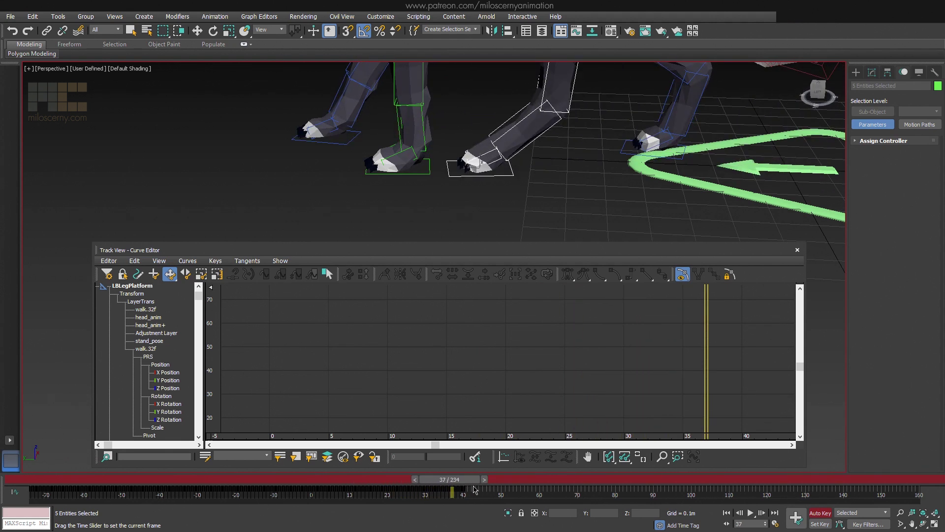
# Step: Copy LBLegPlatform's frame-40 key to about frame 37 and check its Y Position curve
pyautogui.click(496, 178)
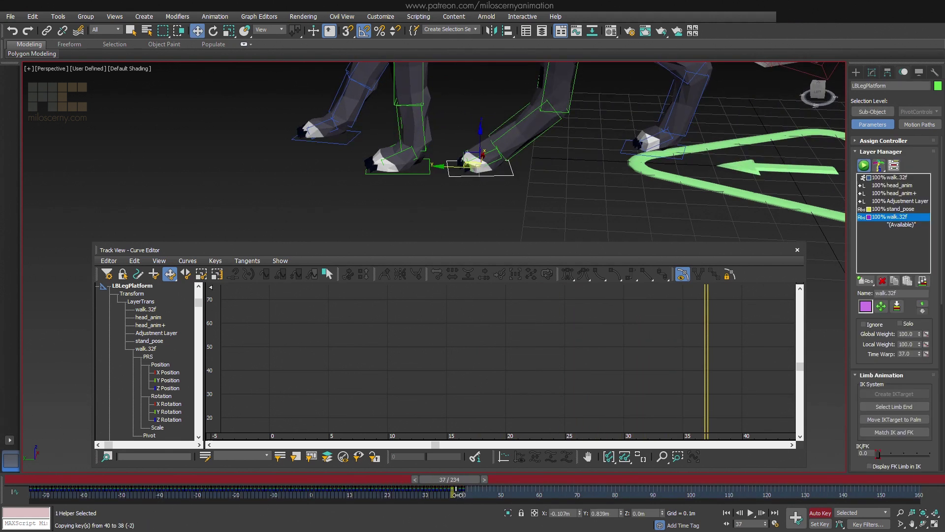
pyautogui.moveTo(463, 492); pyautogui.dragTo(464, 486)
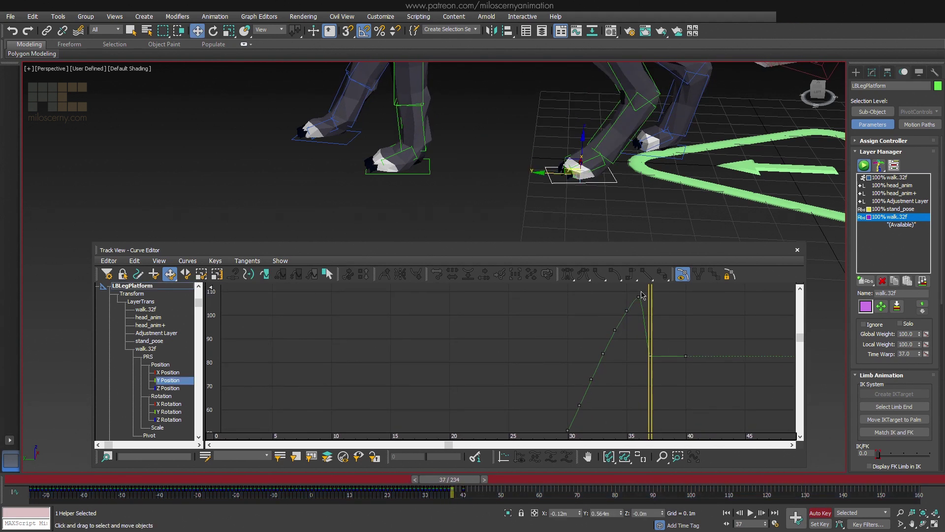
pyautogui.moveTo(641, 295); pyautogui.dragTo(647, 307, button='middle')
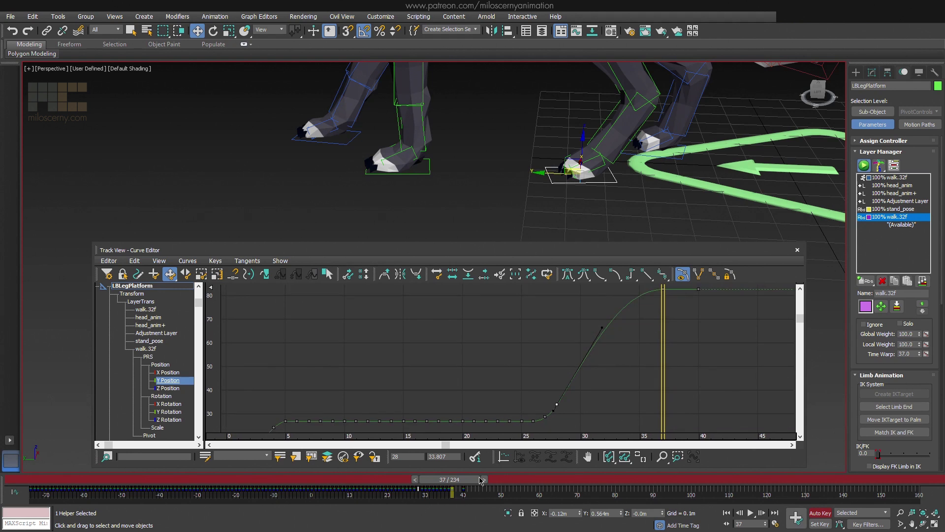
pyautogui.moveTo(481, 480)
pyautogui.mouseDown()
pyautogui.moveTo(460, 487)
pyautogui.moveTo(481, 492)
pyautogui.moveTo(474, 493)
pyautogui.mouseUp()
# Step: Zoom in on the left back foot's Z Position curve and scrub through its lower final lift
pyautogui.press('w')
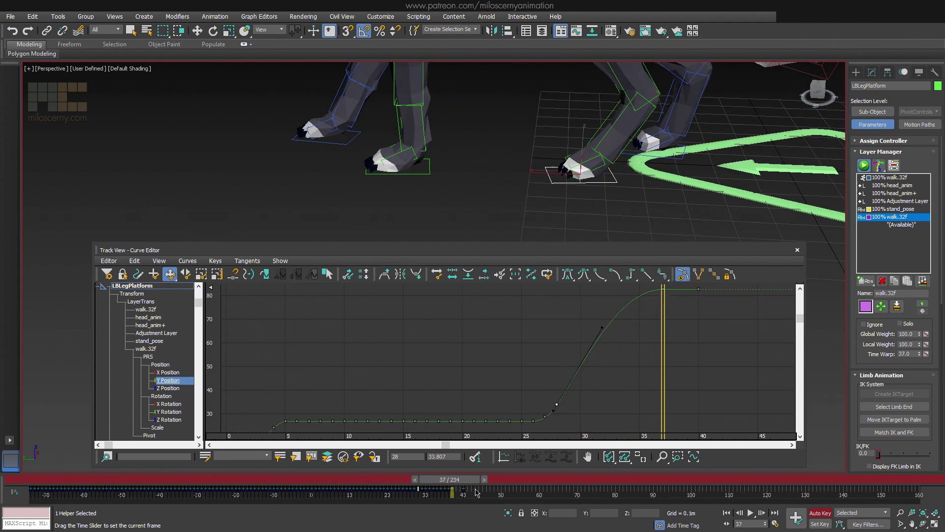
pyautogui.moveTo(624, 360); pyautogui.dragTo(612, 328, button='middle')
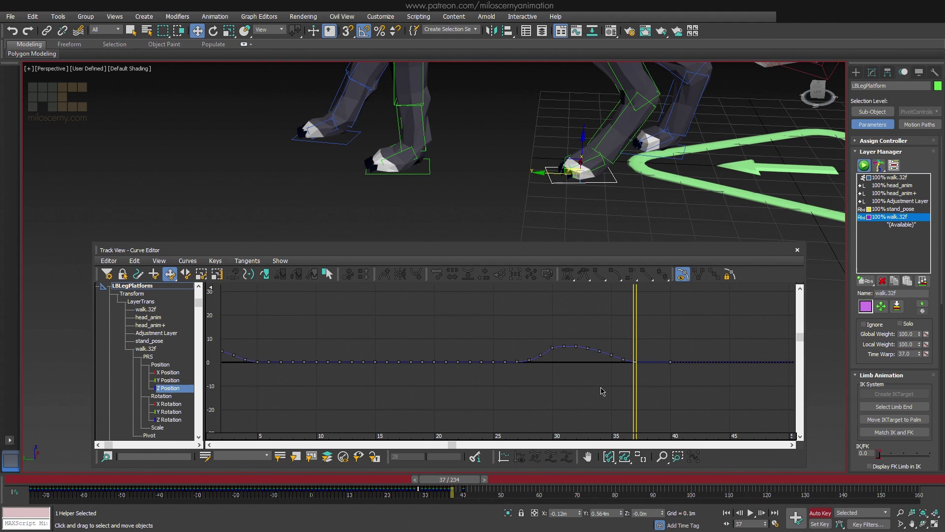
pyautogui.keyDown('ctrl'); pyautogui.keyDown('alt'); pyautogui.moveTo(601, 392); pyautogui.dragTo(681, 293, button='middle'); pyautogui.keyUp('alt'); pyautogui.keyUp('ctrl')
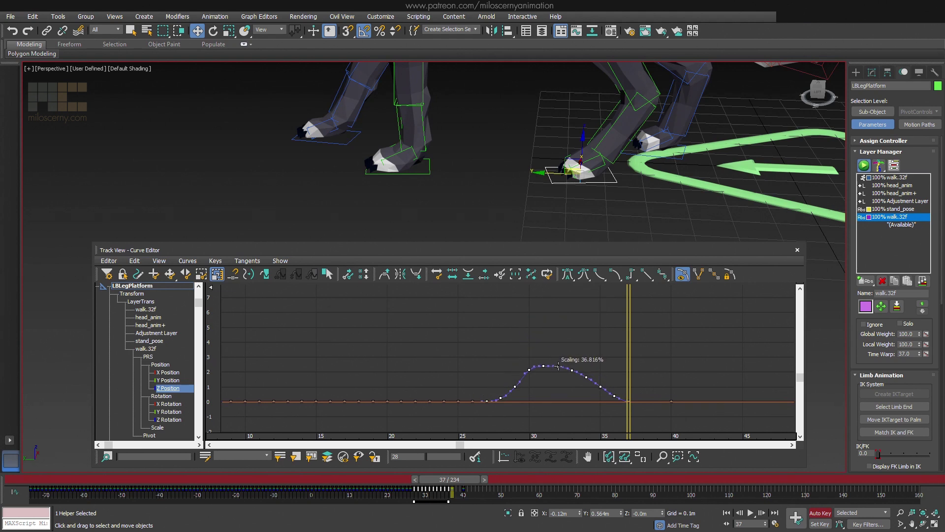
pyautogui.moveTo(466, 489)
pyautogui.mouseDown()
pyautogui.moveTo(370, 473)
pyautogui.moveTo(475, 475)
pyautogui.moveTo(425, 485)
pyautogui.moveTo(467, 487)
pyautogui.mouseUp()
# Step: Rotate LBLegAnkle 40 degrees in local space at frame 30, then scrub to check the paw
pyautogui.press('w')
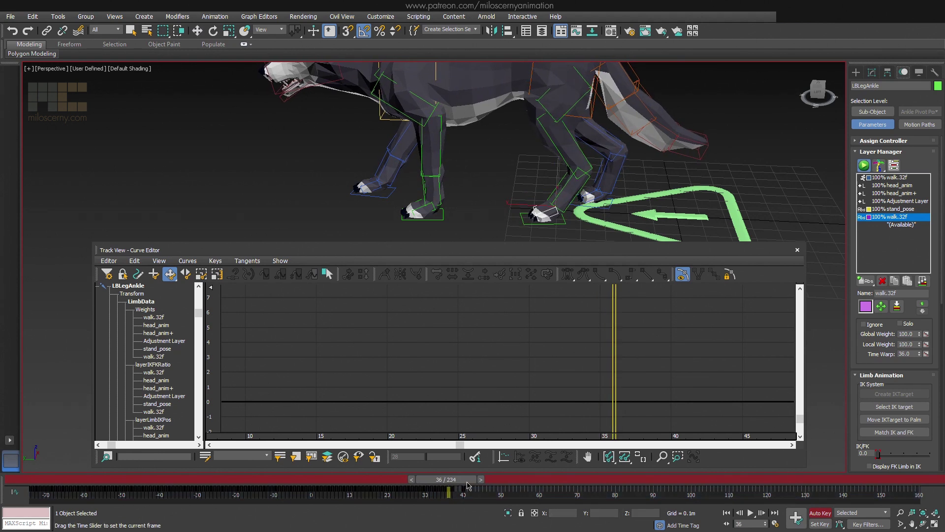
pyautogui.moveTo(447, 484)
pyautogui.mouseDown()
pyautogui.moveTo(419, 483)
pyautogui.moveTo(437, 485)
pyautogui.mouseUp()
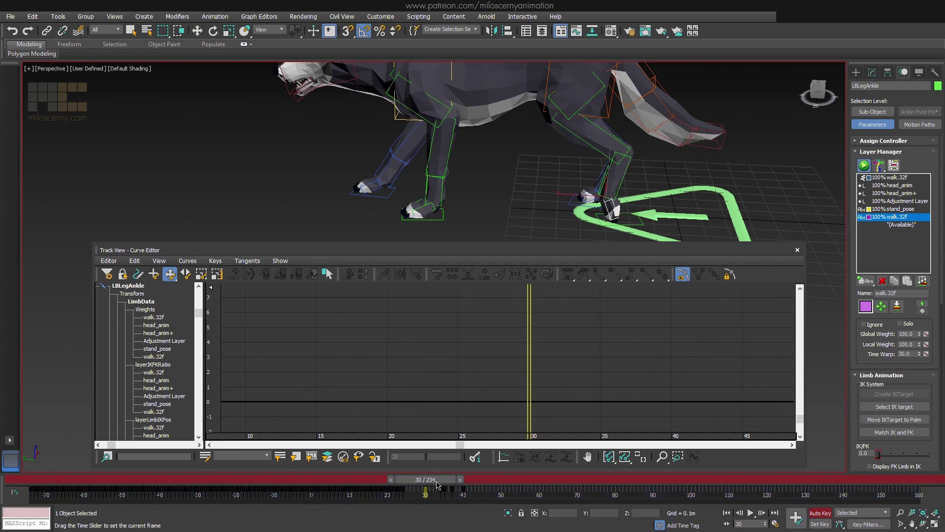
pyautogui.press('e')
pyautogui.scroll(2, 591, 177)
pyautogui.scroll(3, 591, 169)
pyautogui.scroll(2, 594, 148)
pyautogui.scroll(2, 599, 133)
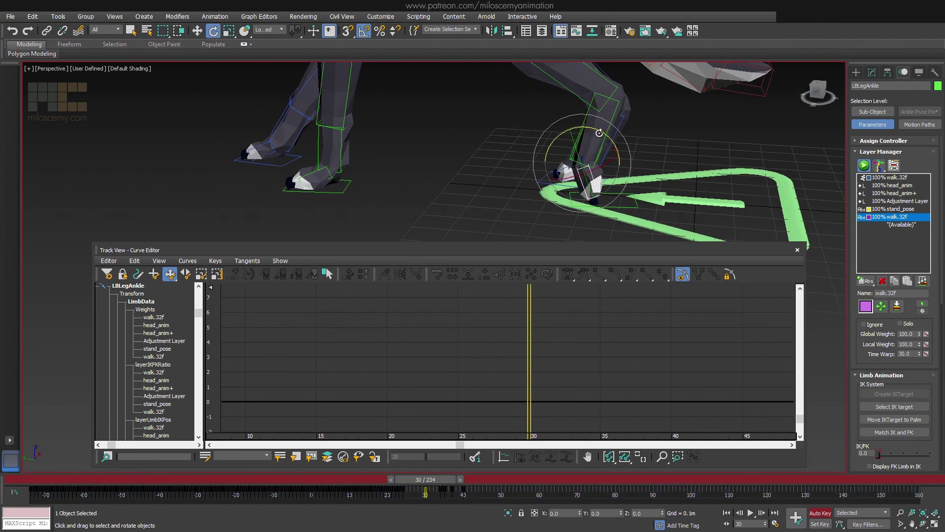
pyautogui.moveTo(599, 132); pyautogui.dragTo(618, 135)
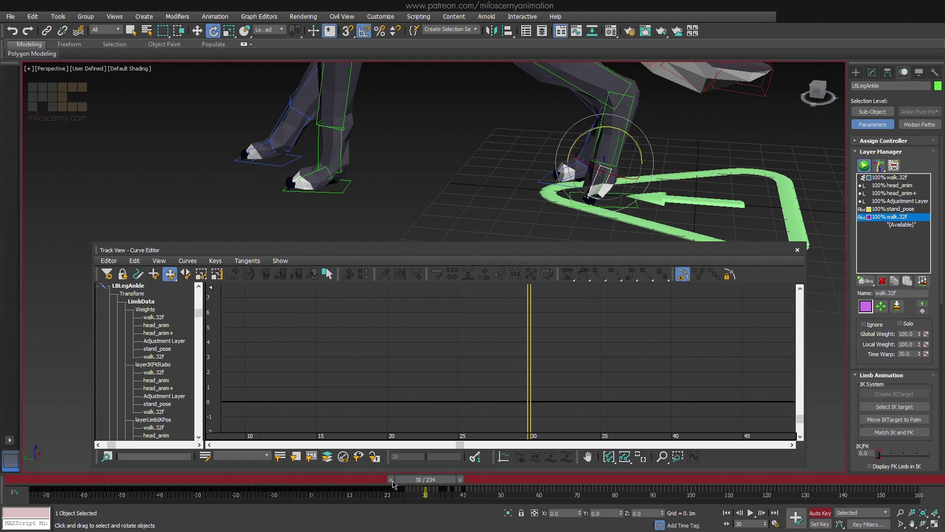
pyautogui.moveTo(393, 484); pyautogui.dragTo(434, 485)
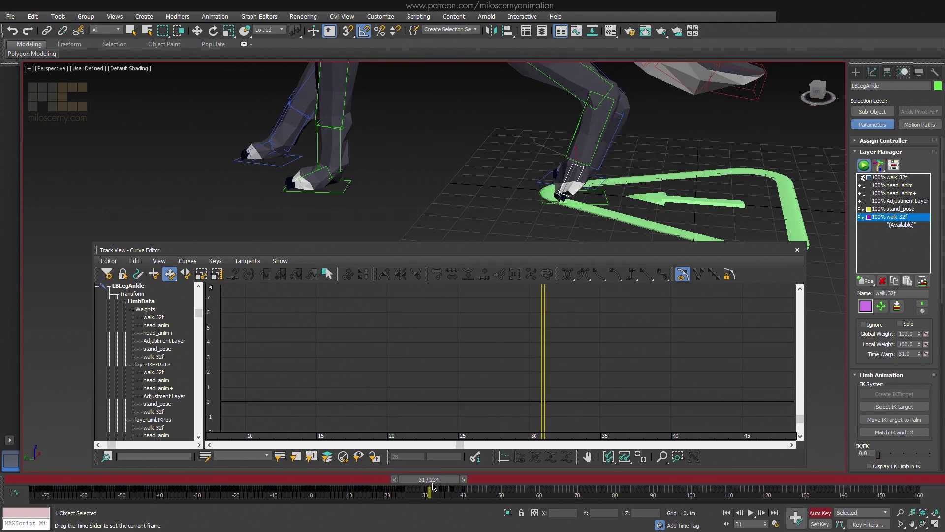
pyautogui.moveTo(434, 486); pyautogui.dragTo(464, 489)
# Step: Select the whole left back leg chain and view it at the frame 40 stand pose
pyautogui.press(',')
pyautogui.press(',')
pyautogui.press('e')
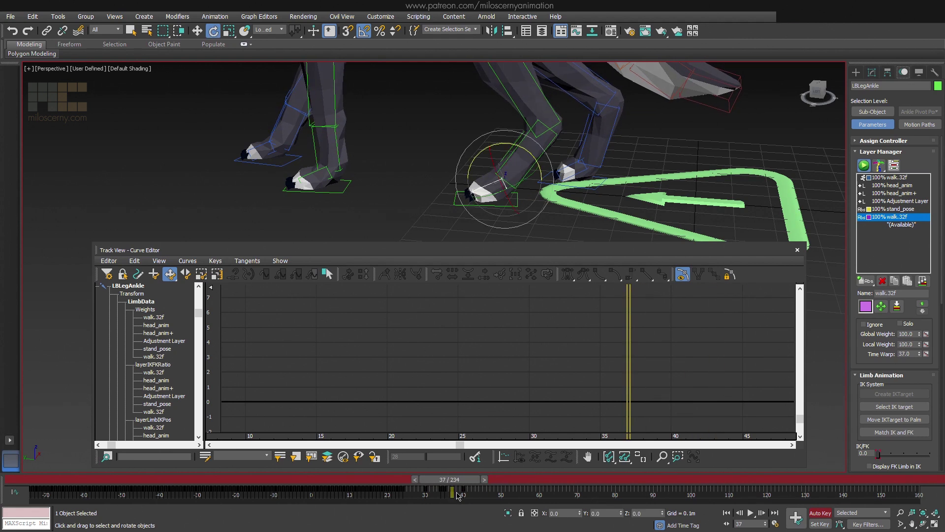
pyautogui.scroll(-3, 502, 102)
pyautogui.doubleClick(503, 103)
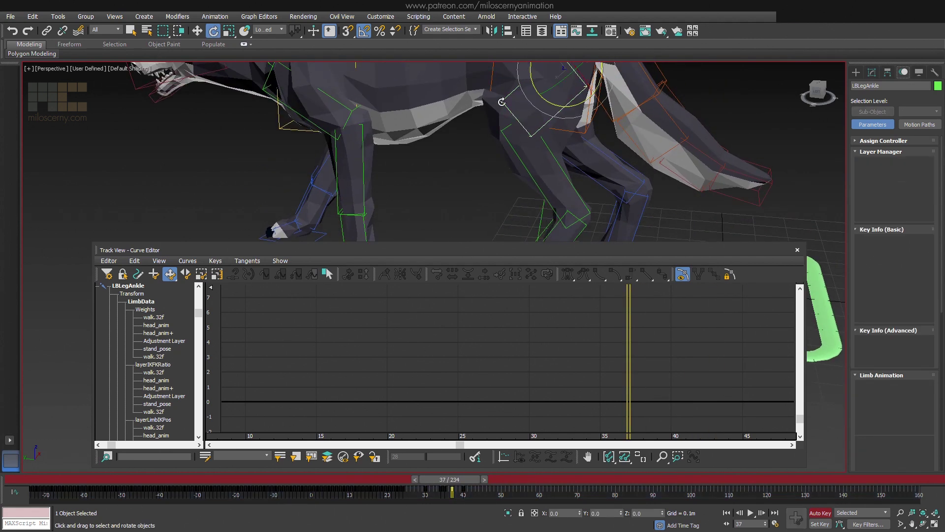
pyautogui.scroll(3, 503, 103)
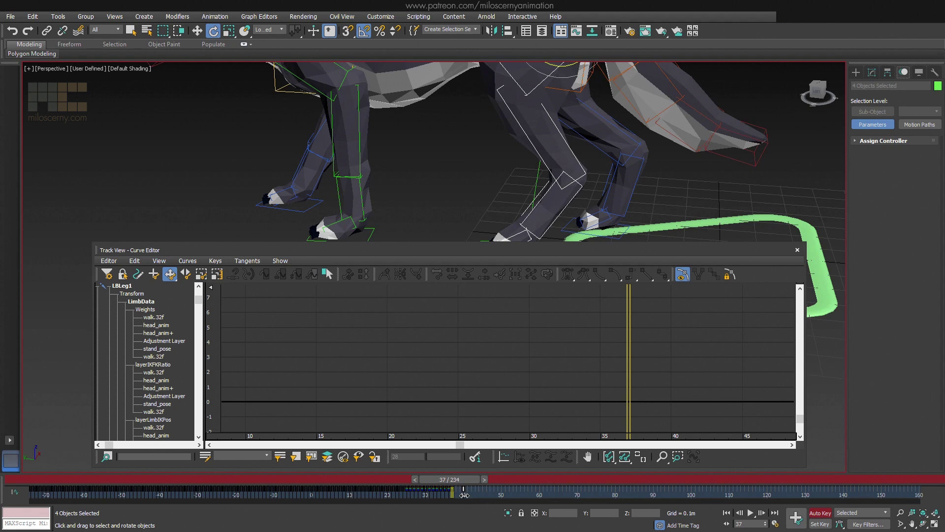
pyautogui.moveTo(459, 485); pyautogui.dragTo(476, 496)
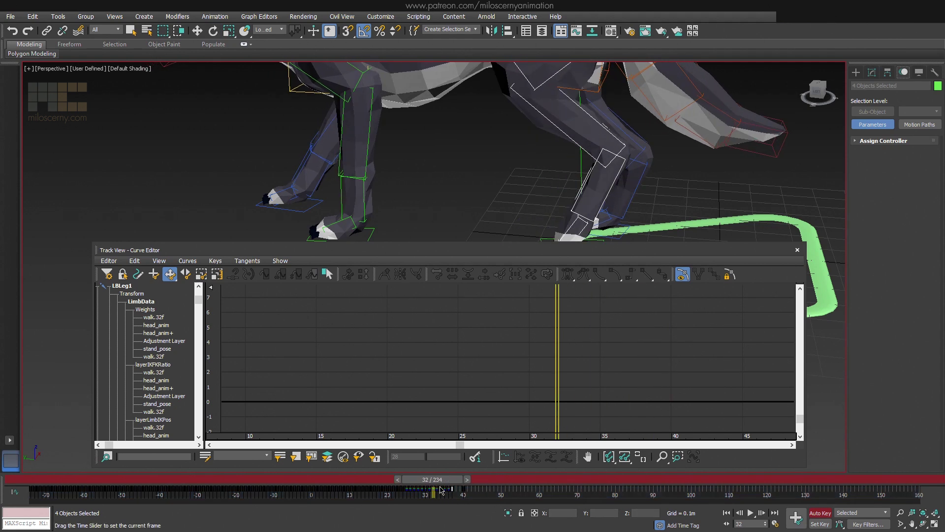
pyautogui.press('e')
pyautogui.scroll(-3, 752, 194)
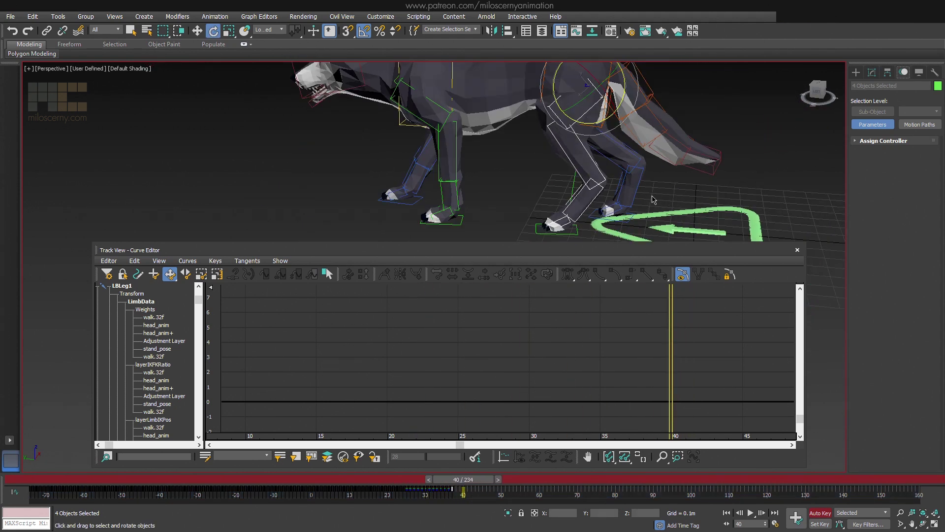
pyautogui.click(797, 250)
pyautogui.keyDown('alt'); pyautogui.moveTo(794, 266); pyautogui.dragTo(746, 399, button='middle'); pyautogui.keyUp('alt')
# Step: Turn off Auto Key, clear the selection, and play back the walk
pyautogui.click(827, 514)
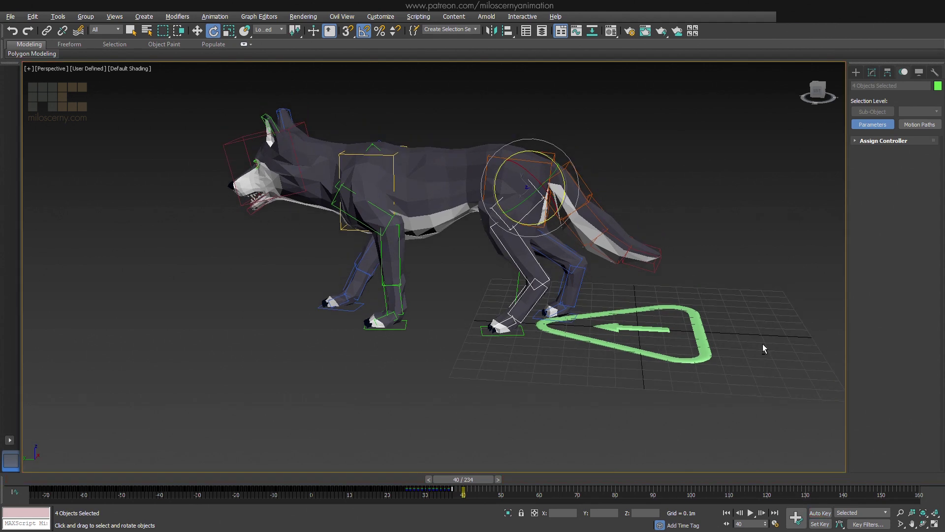
pyautogui.click(763, 344)
pyautogui.scroll(-3, 756, 327)
pyautogui.scroll(-2, 759, 328)
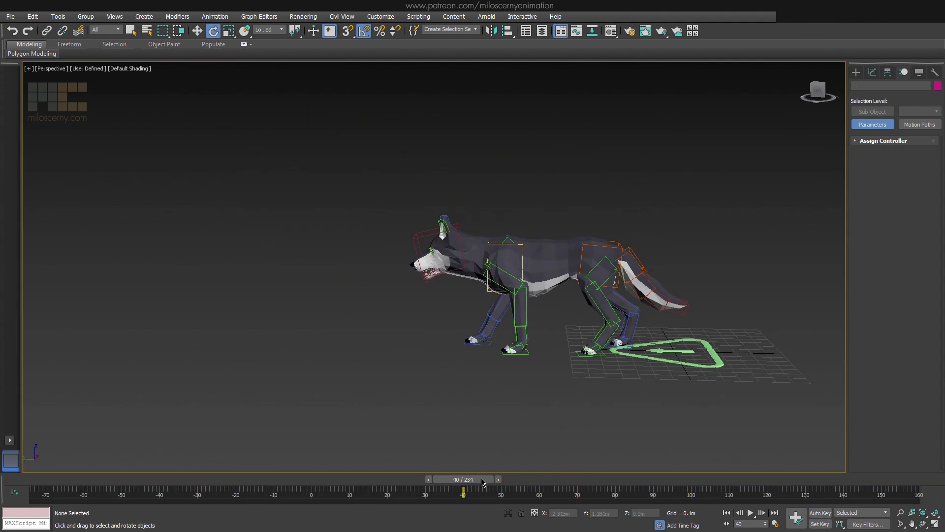
pyautogui.click(750, 513)
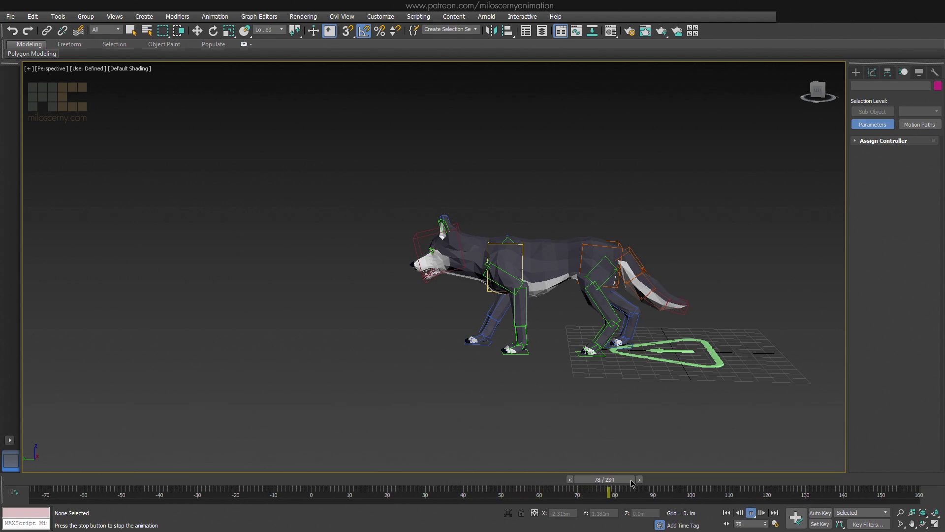
pyautogui.moveTo(632, 484)
pyautogui.mouseDown()
pyautogui.moveTo(409, 485)
pyautogui.moveTo(472, 492)
pyautogui.moveTo(441, 490)
pyautogui.mouseUp()
# Step: Select LBLegPlatform and zoom in on the hind legs
pyautogui.press('e')
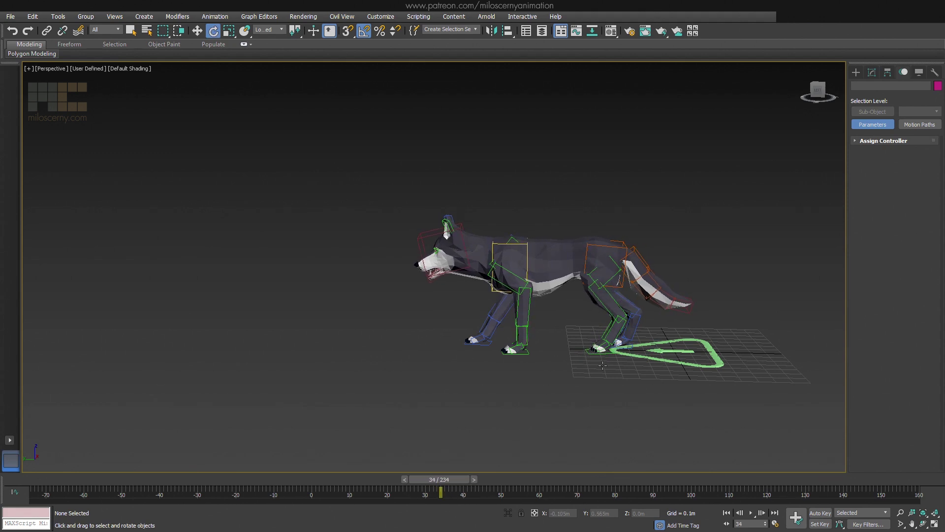
pyautogui.click(600, 351)
pyautogui.scroll(5, 584, 372)
pyautogui.scroll(3, 502, 394)
pyautogui.moveTo(460, 491)
pyautogui.mouseDown()
pyautogui.moveTo(444, 484)
pyautogui.moveTo(471, 486)
pyautogui.moveTo(426, 487)
pyautogui.mouseUp()
# Step: Isolate the hind foot's Y Position curve, move its final step keys to frame 40, and replay
pyautogui.press('e')
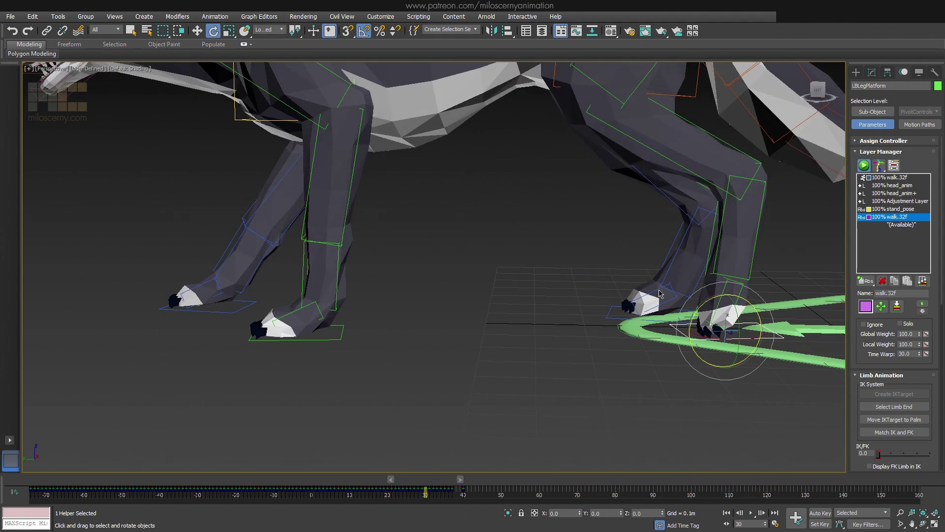
pyautogui.hotkey('ctrl', 'e')
pyautogui.scroll(-2, 539, 320)
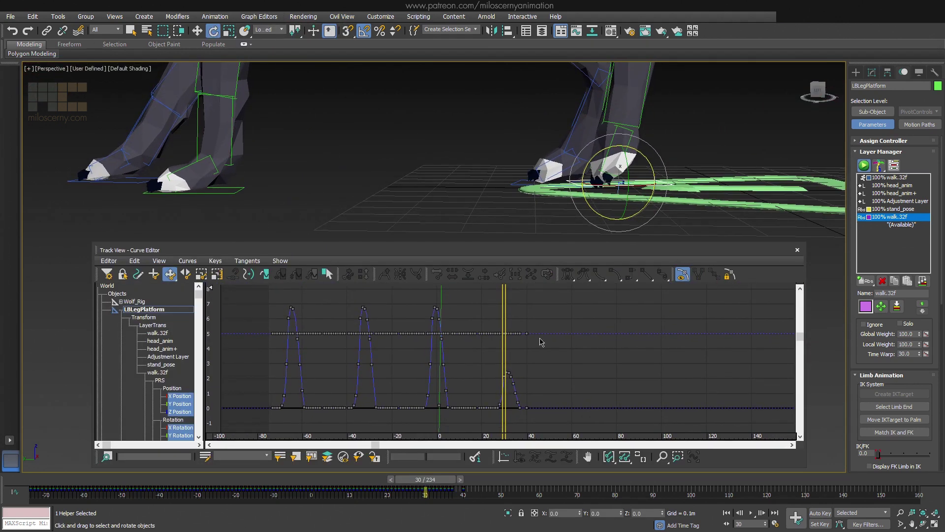
pyautogui.scroll(3, 539, 342)
pyautogui.click(180, 404)
pyautogui.scroll(2, 613, 354)
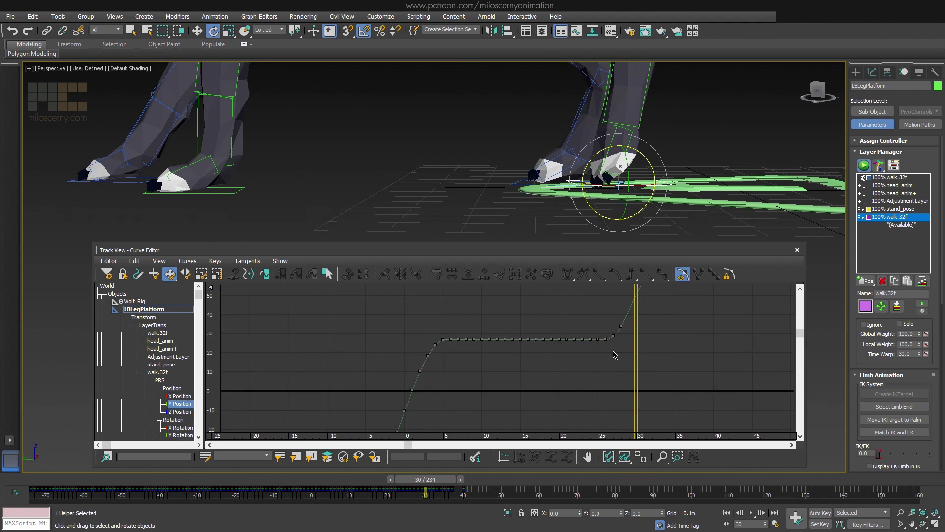
pyautogui.scroll(2, 612, 355)
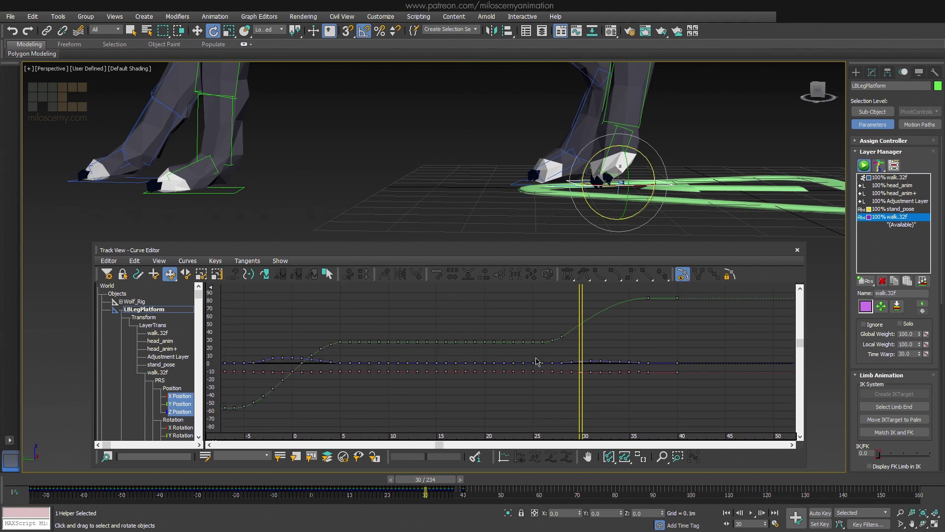
pyautogui.moveTo(467, 494)
pyautogui.mouseDown()
pyautogui.moveTo(427, 499)
pyautogui.moveTo(427, 484)
pyautogui.moveTo(410, 502)
pyautogui.moveTo(403, 479)
pyautogui.mouseUp()
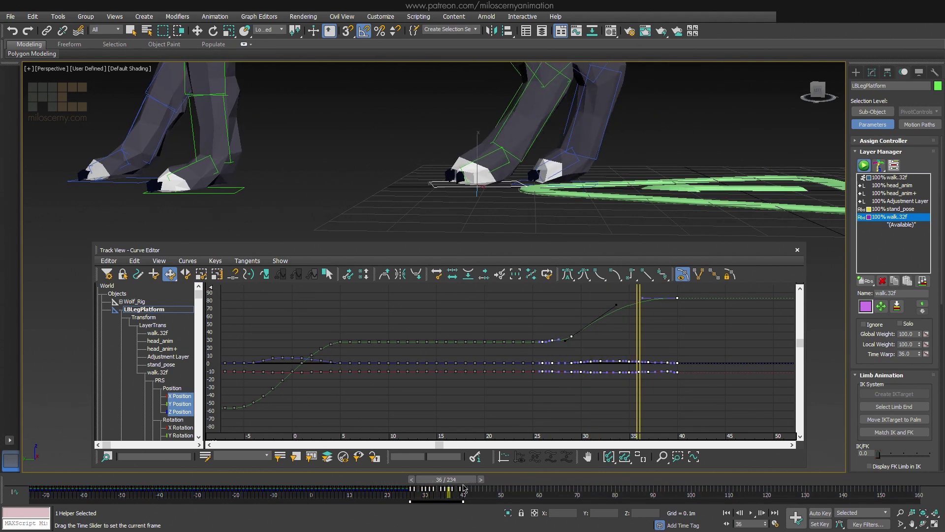
pyautogui.click(761, 514)
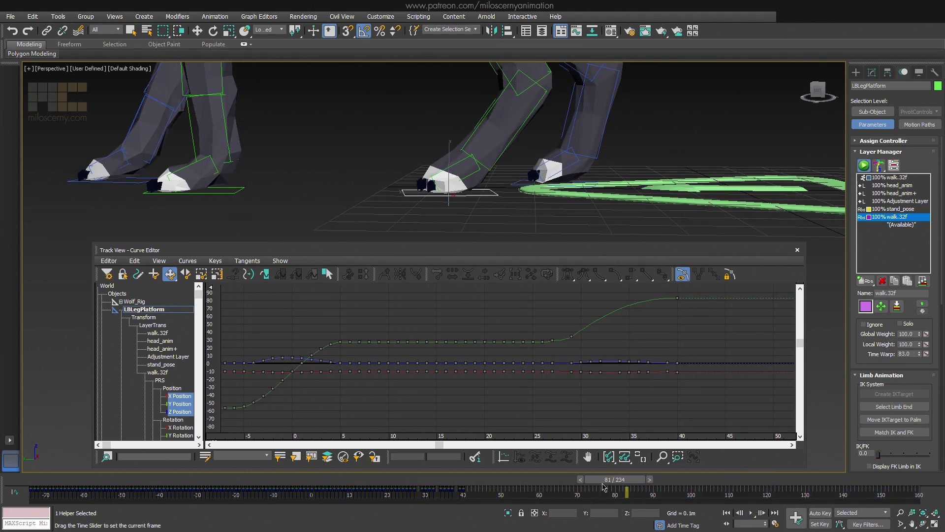
pyautogui.moveTo(604, 486)
pyautogui.mouseDown()
pyautogui.moveTo(436, 495)
pyautogui.moveTo(477, 501)
pyautogui.mouseUp()
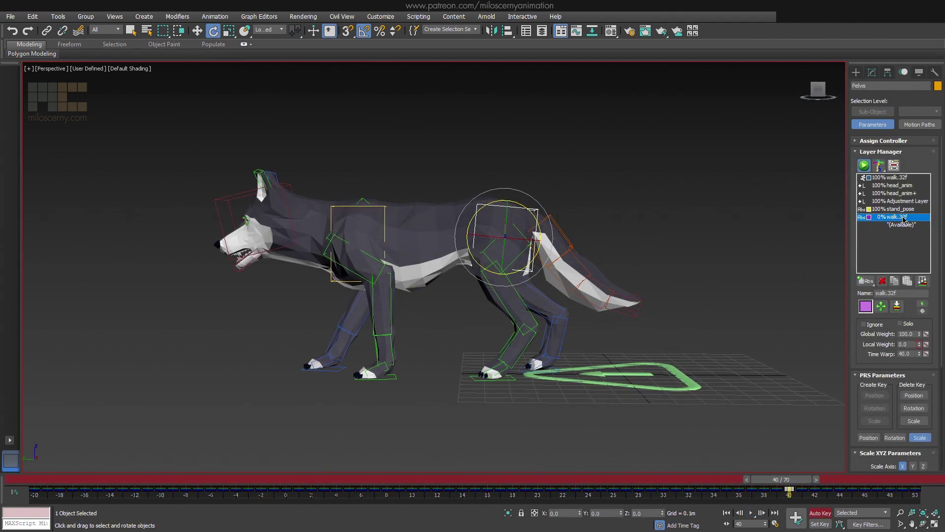
# Step: Ignore the walk.32f layer, pick the stand_pose layer, and select the Wolf_Rig root
pyautogui.click(904, 219)
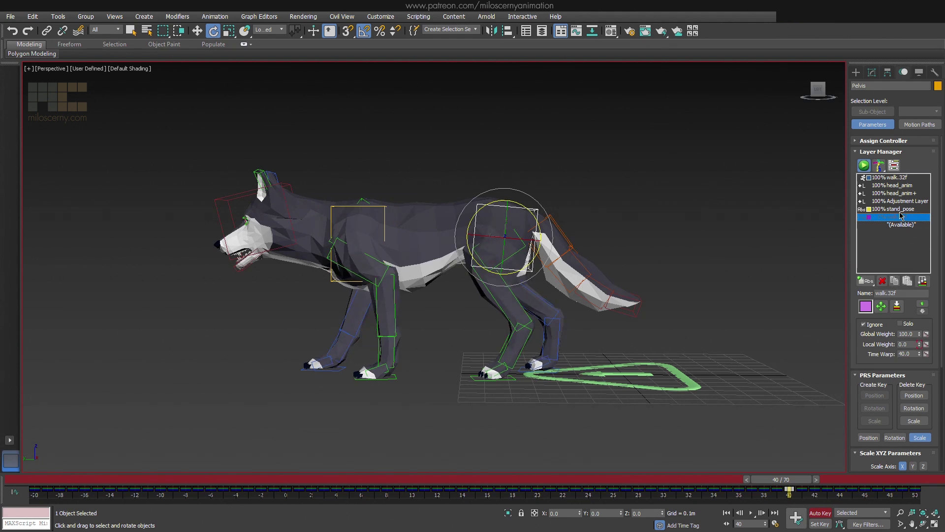
pyautogui.click(900, 209)
pyautogui.click(687, 378)
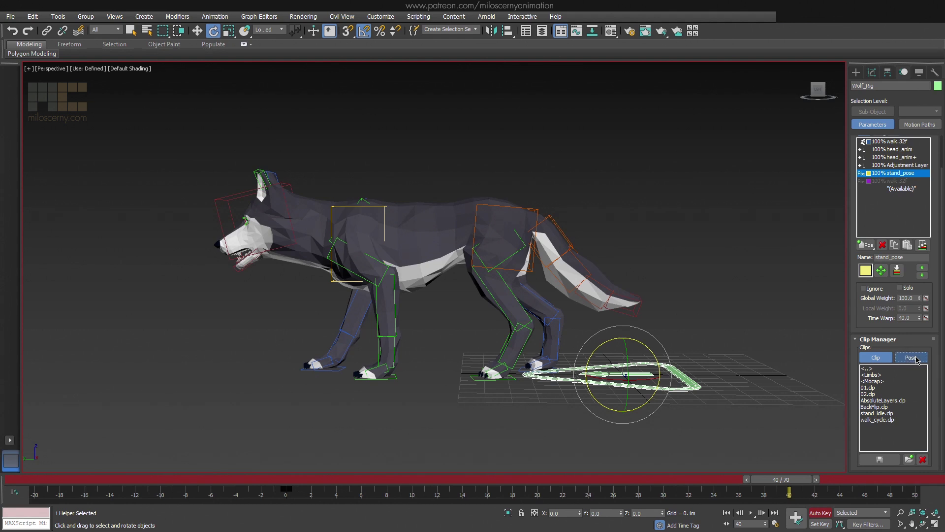
# Step: Overwrite stand_pose.pse with the current pose, then load it onto walk.32f at frame 40
pyautogui.click(892, 462)
pyautogui.click(354, 186)
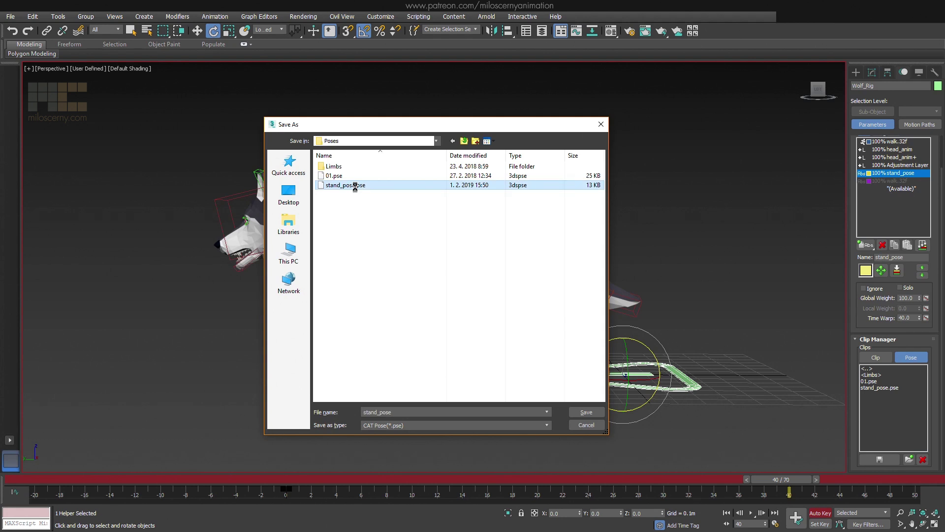
pyautogui.doubleClick(354, 187)
pyautogui.click(491, 270)
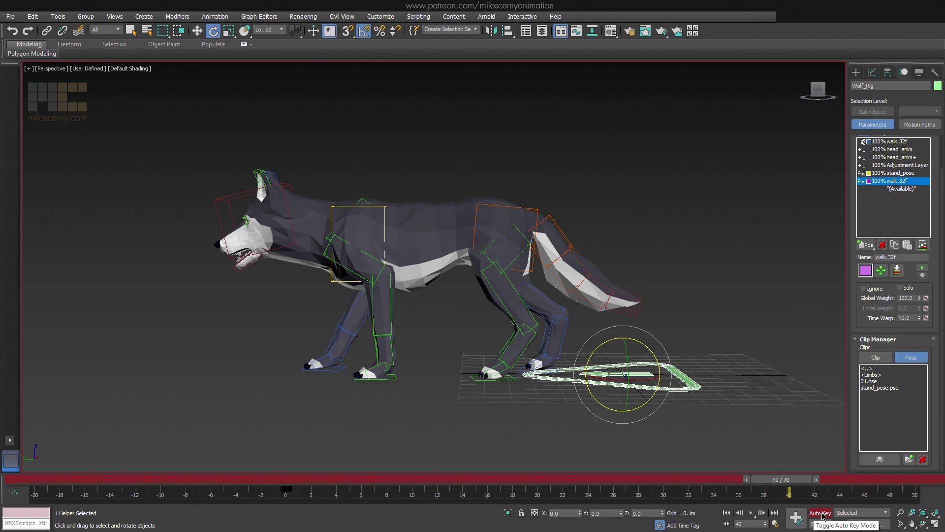
pyautogui.doubleClick(878, 389)
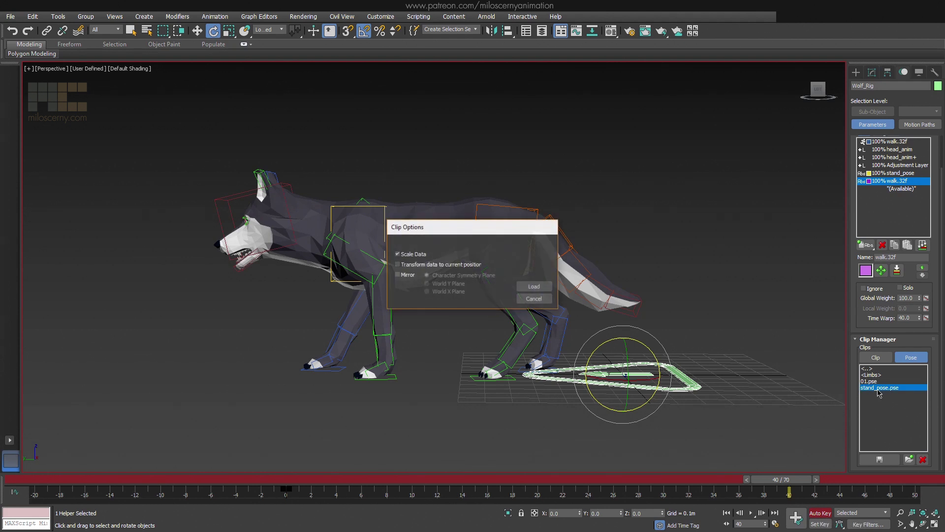
pyautogui.click(539, 288)
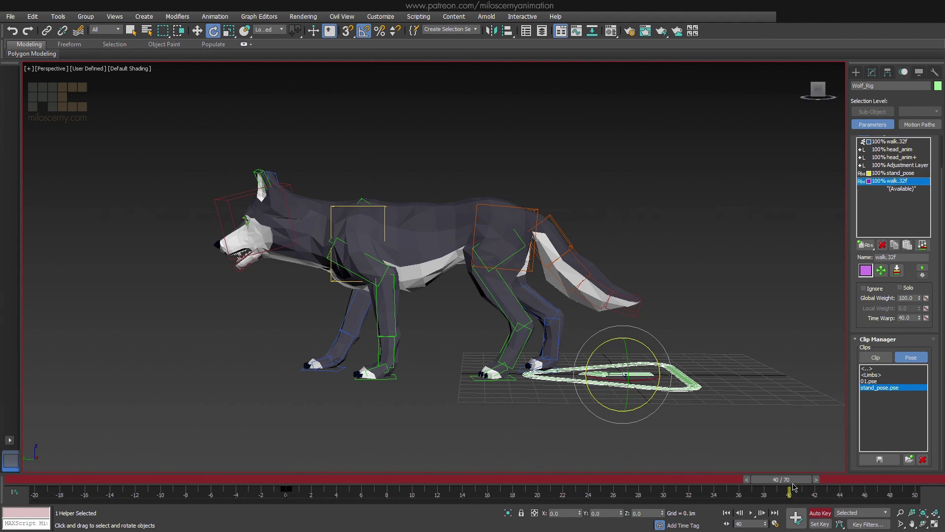
# Step: Rotate the right hind foot platform into place around frame 38
pyautogui.moveTo(794, 488); pyautogui.dragTo(762, 485)
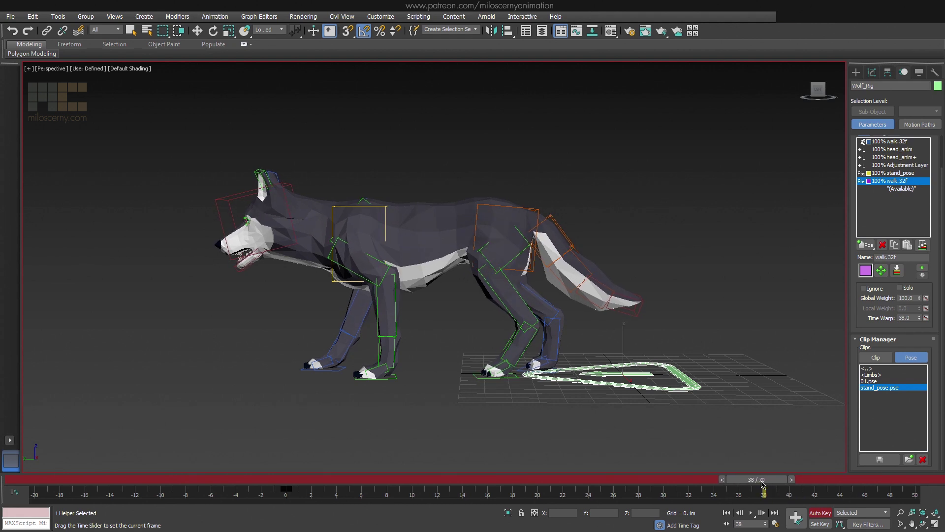
pyautogui.press('e')
pyautogui.press('z')
pyautogui.moveTo(763, 484)
pyautogui.mouseDown()
pyautogui.moveTo(800, 489)
pyautogui.moveTo(563, 480)
pyautogui.moveTo(789, 487)
pyautogui.mouseUp()
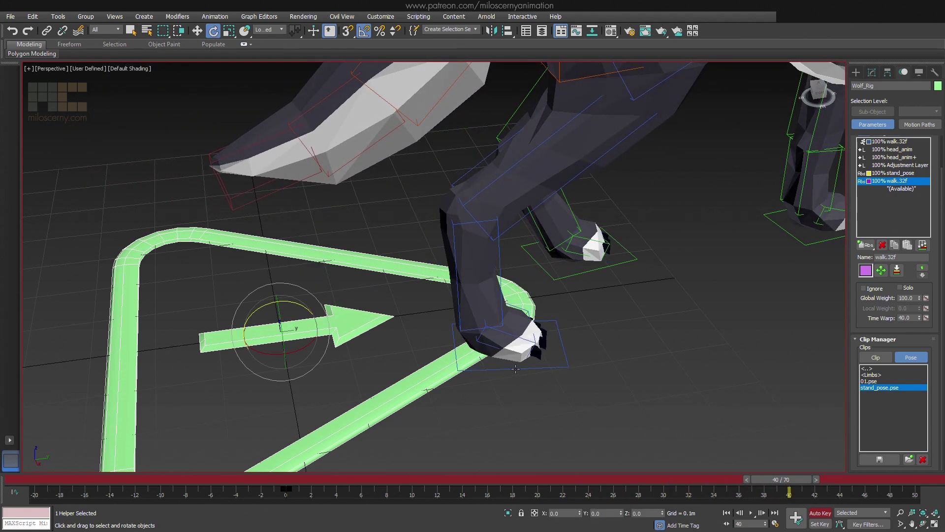
pyautogui.click(516, 367)
pyautogui.moveTo(515, 368); pyautogui.dragTo(344, 377)
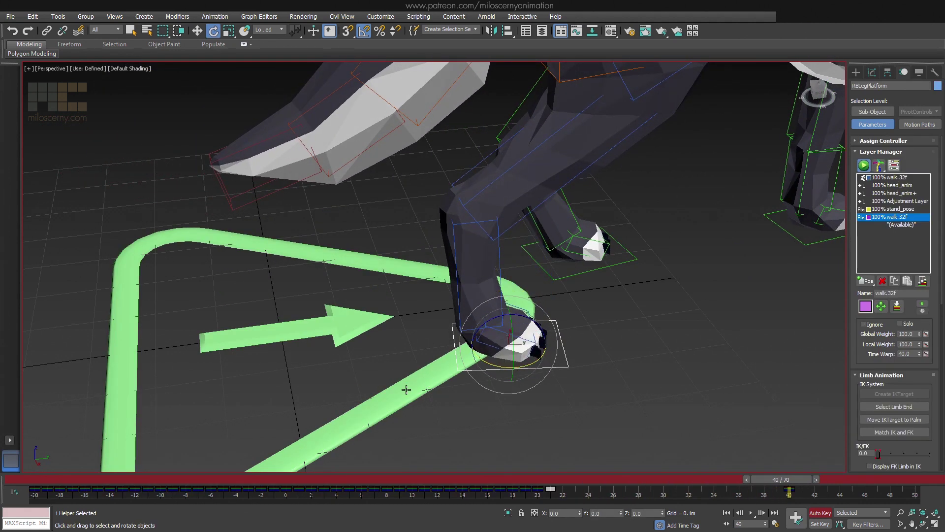
pyautogui.moveTo(782, 479)
pyautogui.mouseDown()
pyautogui.moveTo(627, 477)
pyautogui.moveTo(830, 496)
pyautogui.mouseUp()
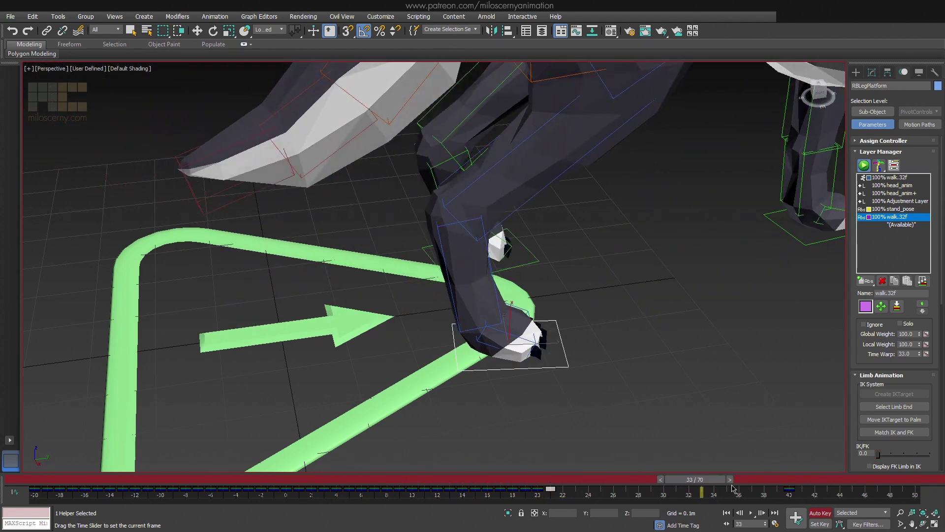
# Step: Delete LBLegPlatform's X Position keys between frames 34 and 39
pyautogui.press('e')
pyautogui.click(790, 493)
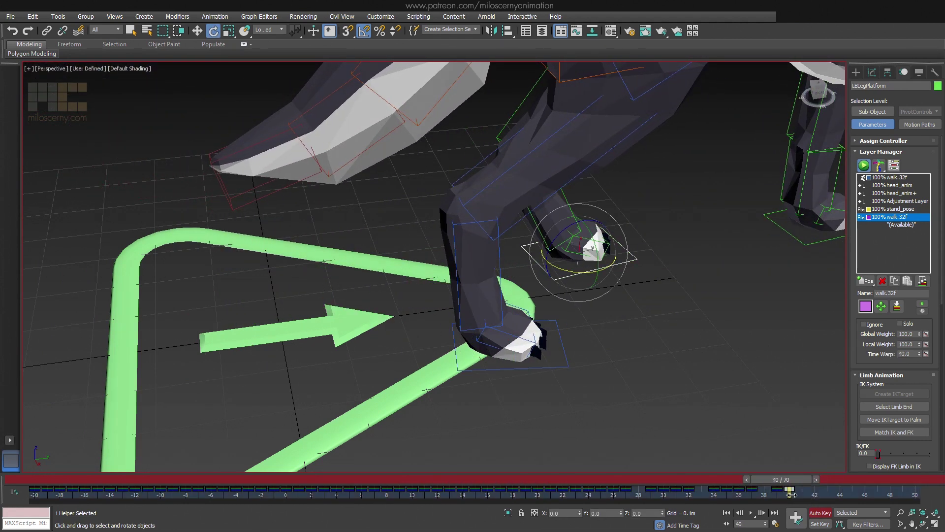
pyautogui.click(258, 17)
pyautogui.click(288, 29)
pyautogui.moveTo(744, 235); pyautogui.dragTo(663, 179, button='middle')
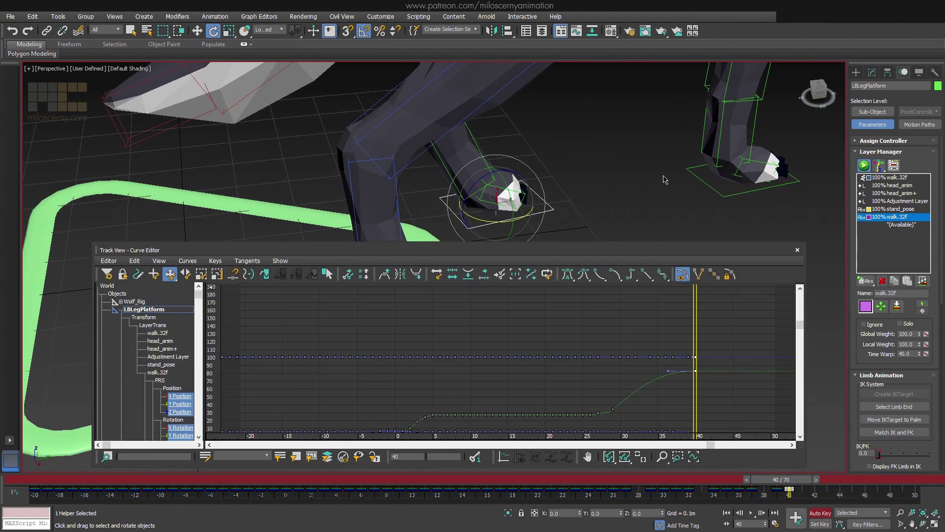
pyautogui.click(178, 397)
pyautogui.scroll(5, 625, 369)
pyautogui.moveTo(633, 344)
pyautogui.mouseDown(button='middle')
pyautogui.moveTo(642, 348)
pyautogui.moveTo(575, 234)
pyautogui.mouseUp(button='middle')
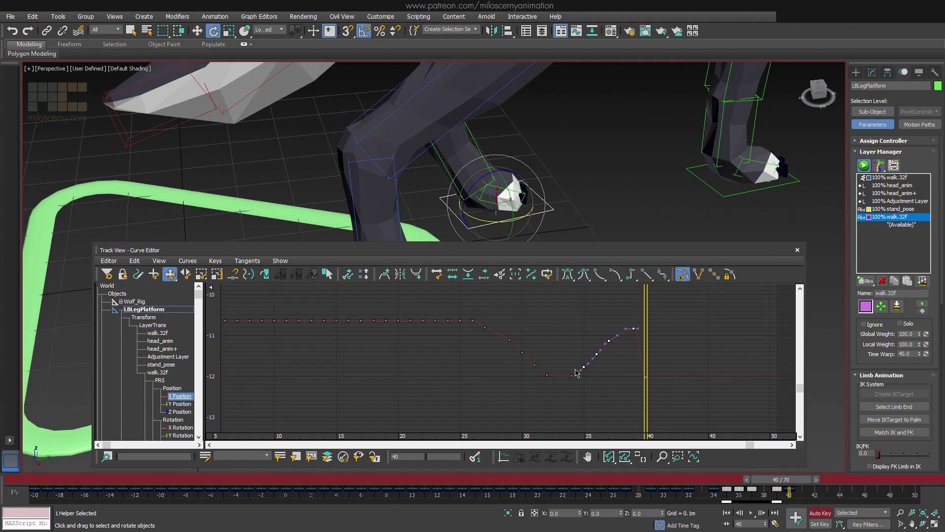
pyautogui.press('Delete')
pyautogui.moveTo(782, 481); pyautogui.dragTo(835, 493)
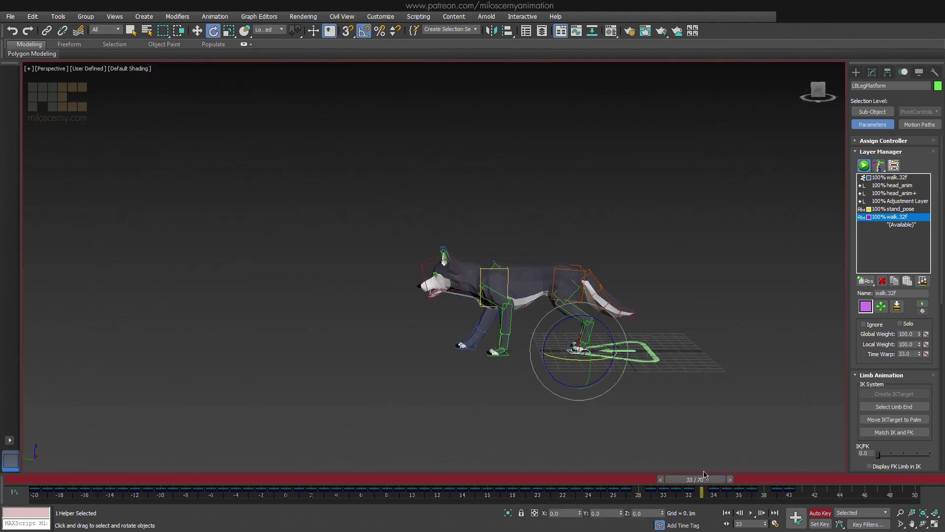
# Step: Hide the rig layer in Layer Explorer and play the walk showing only the wolf mesh
pyautogui.click(739, 410)
pyautogui.moveTo(740, 411); pyautogui.dragTo(675, 404, button='middle')
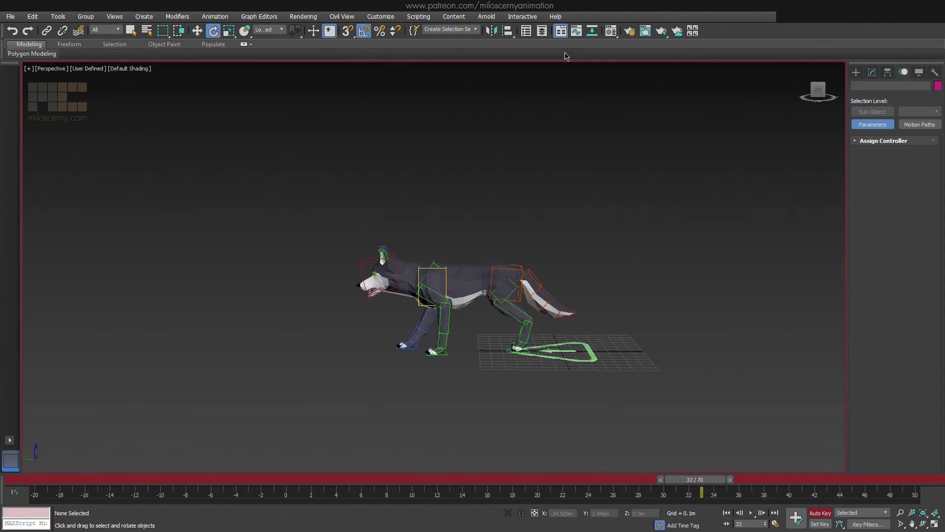
pyautogui.click(542, 31)
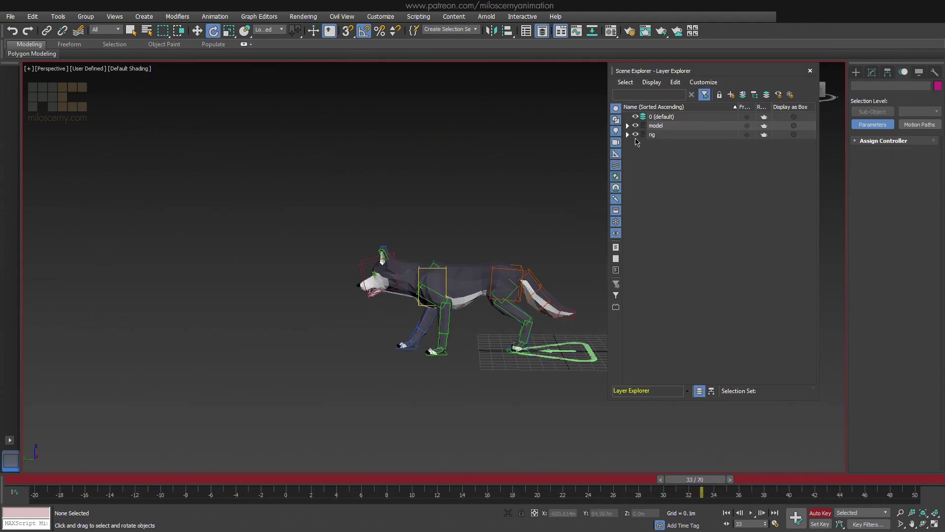
pyautogui.click(810, 71)
pyautogui.moveTo(701, 384); pyautogui.dragTo(682, 375, button='middle')
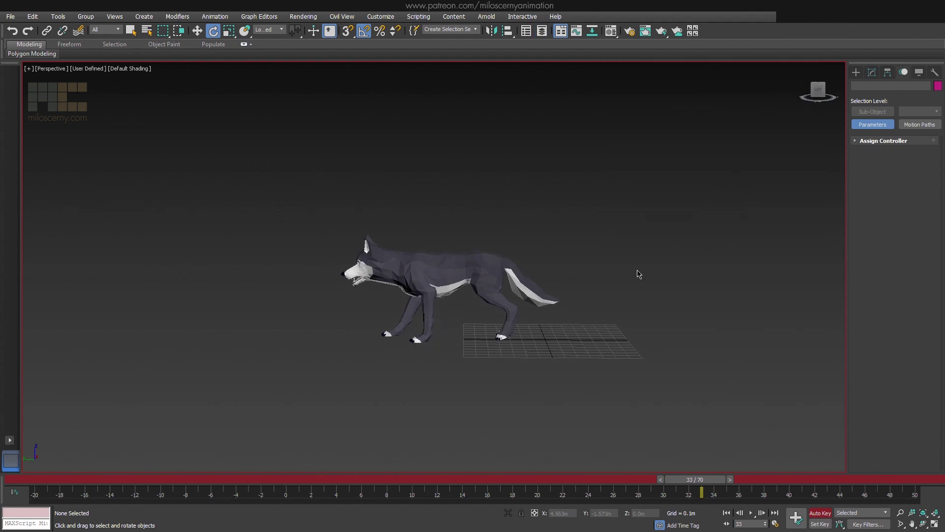
pyautogui.click(762, 514)
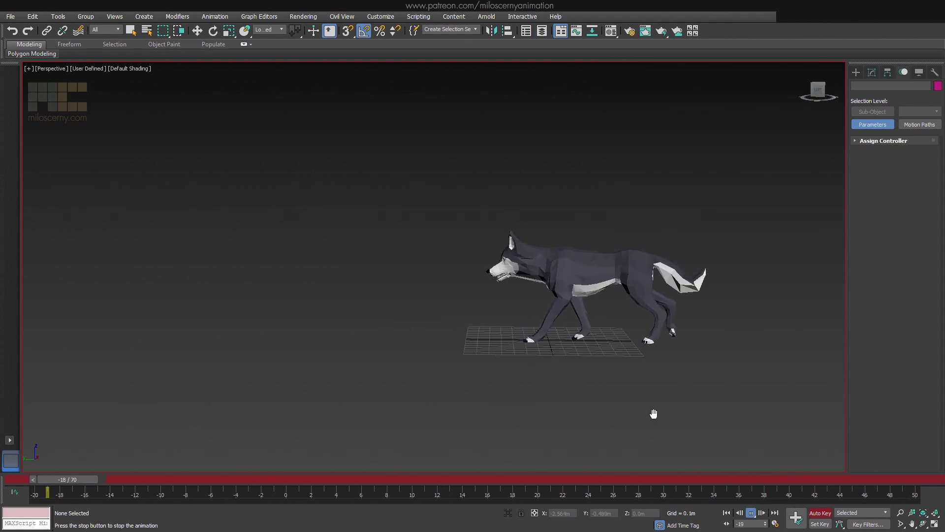